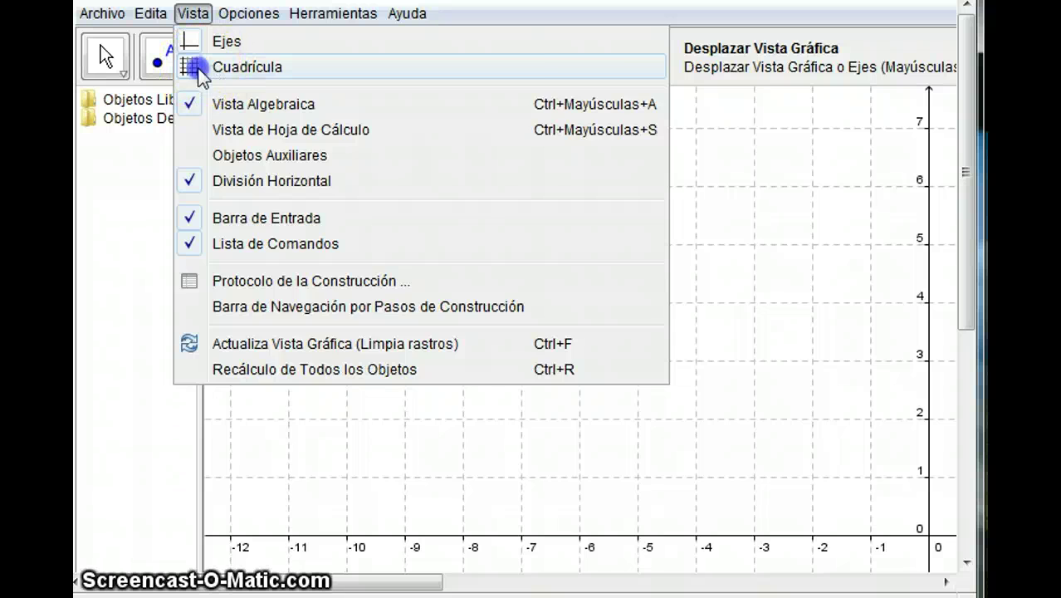
# Hide the grid of the graphics view and show it again
pyautogui.click(200, 70)
pyautogui.click(190, 17)
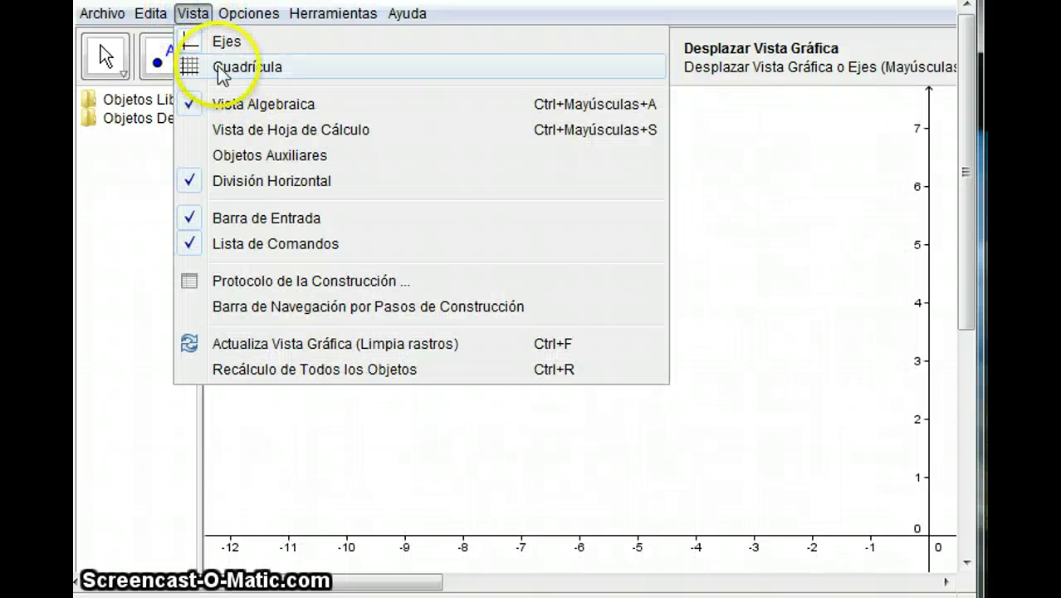
pyautogui.click(219, 67)
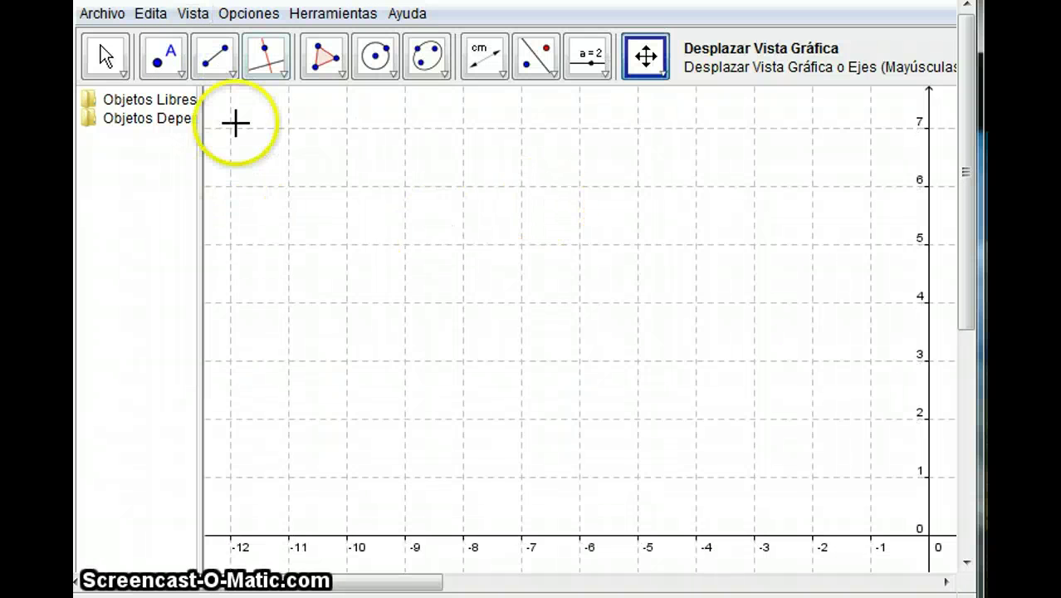
# Draw a horizontal segment between two points, from (-8, 1) to (-1, 1)
pyautogui.click(215, 66)
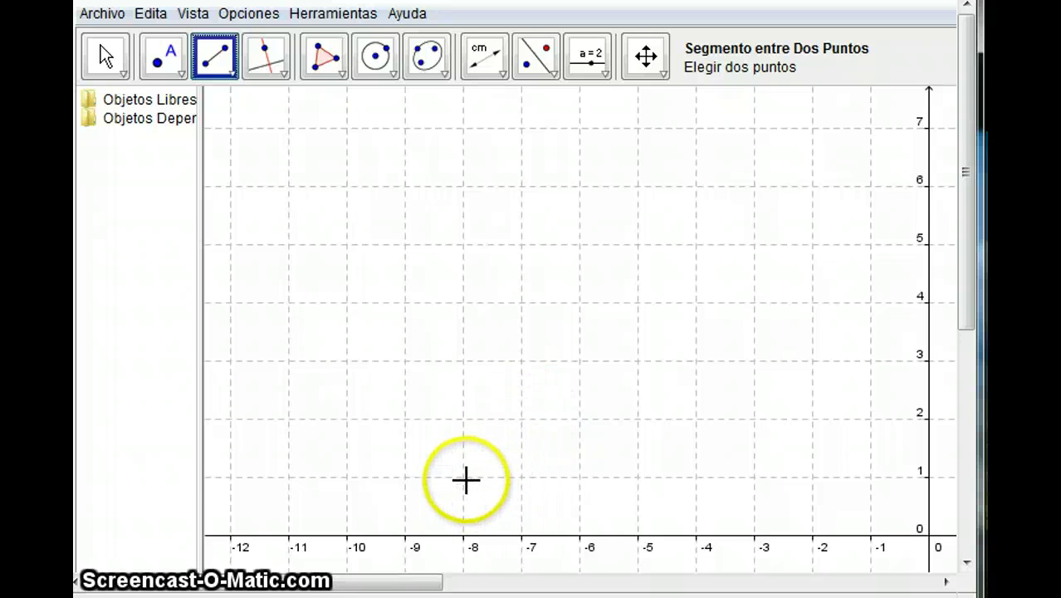
pyautogui.click(461, 477)
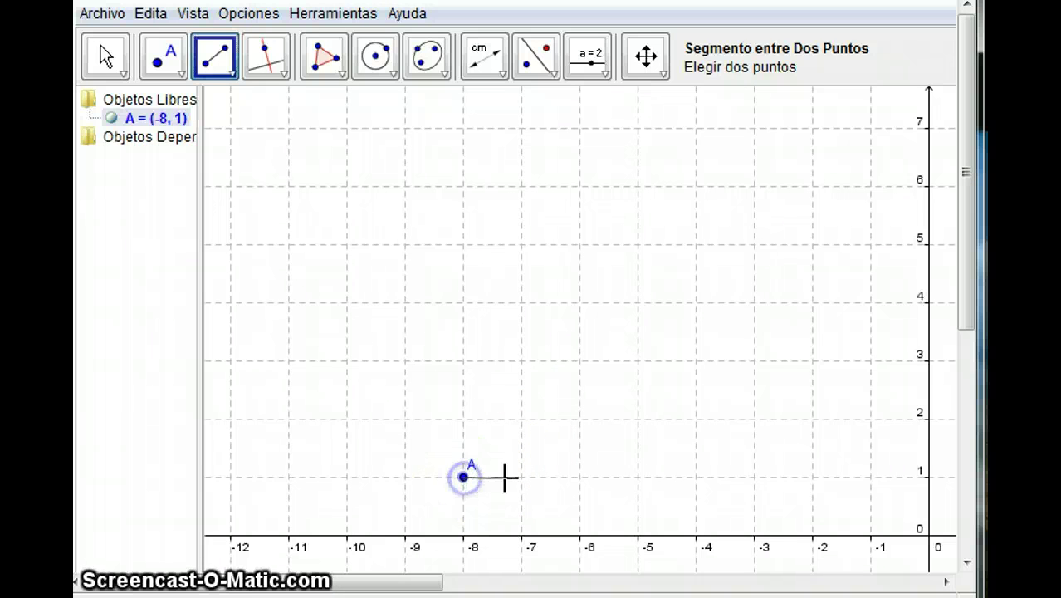
pyautogui.click(871, 477)
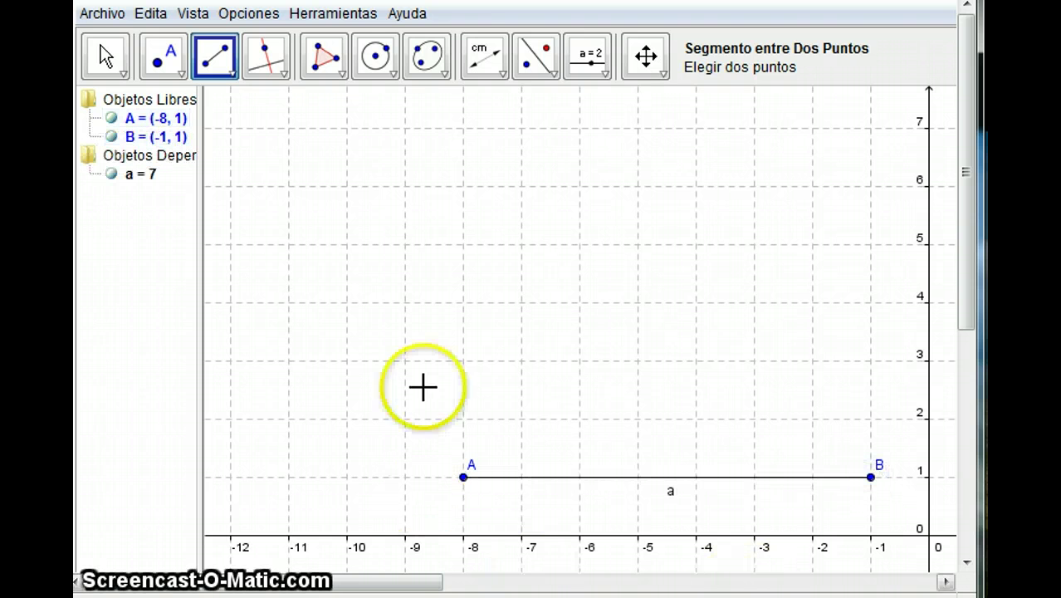
# Place a new point on segment AB and slide it along the segment to (-5, 1)
pyautogui.click(165, 65)
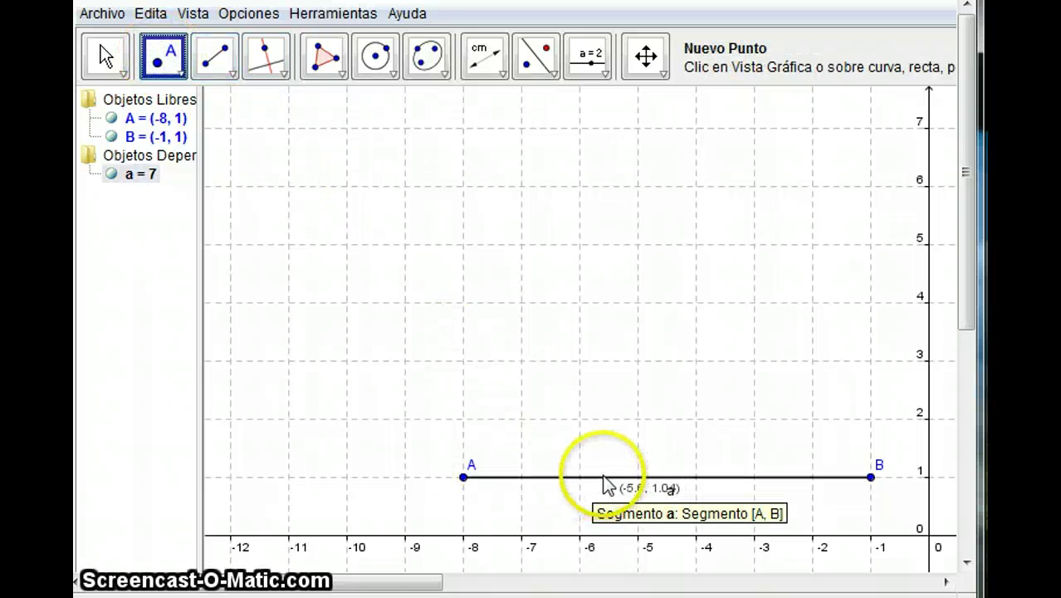
pyautogui.click(605, 478)
pyautogui.click(104, 55)
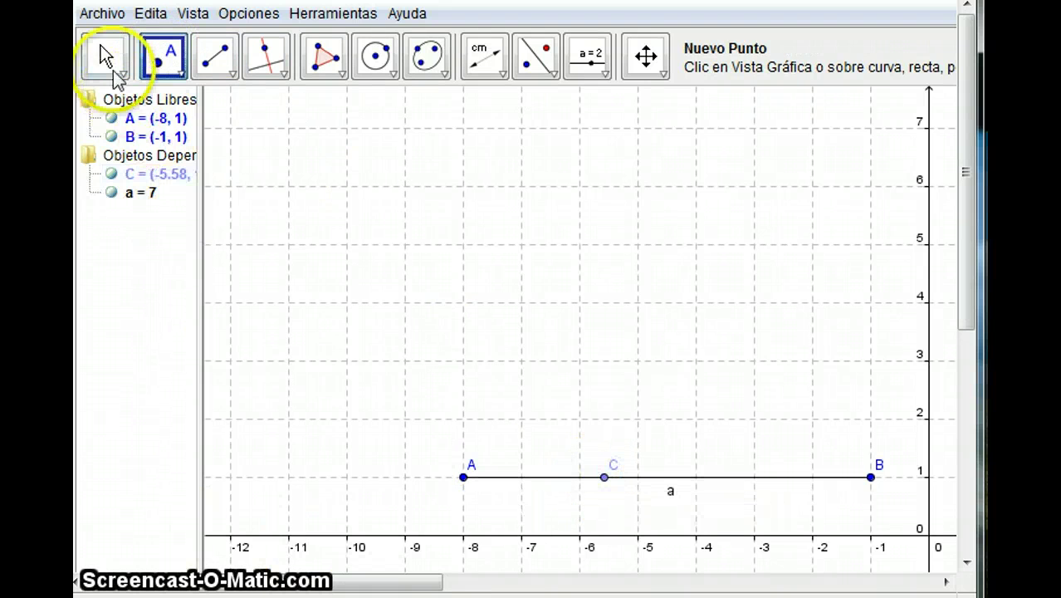
pyautogui.click(603, 479)
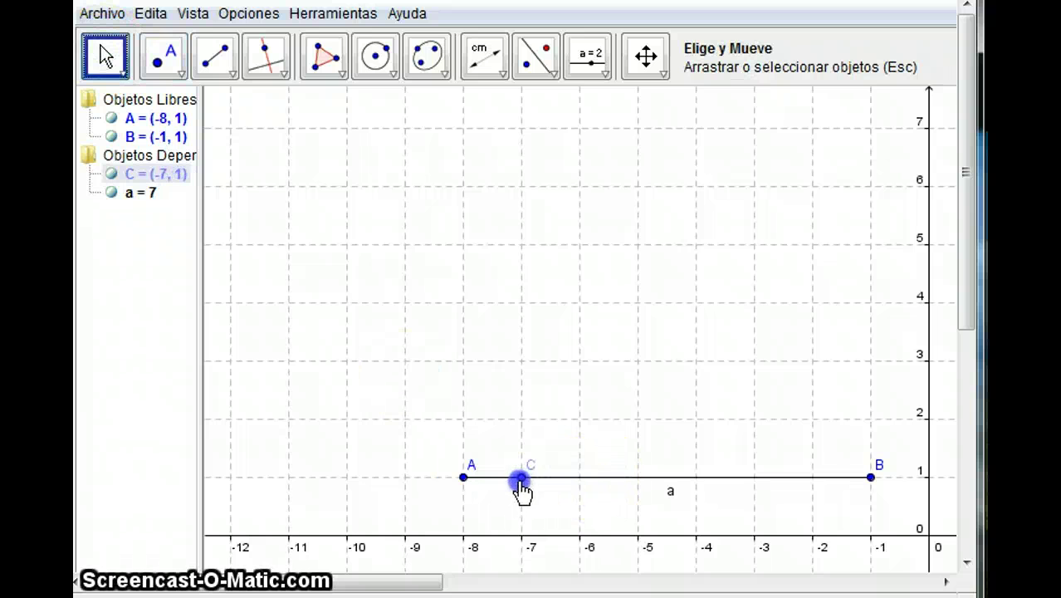
pyautogui.click(368, 585)
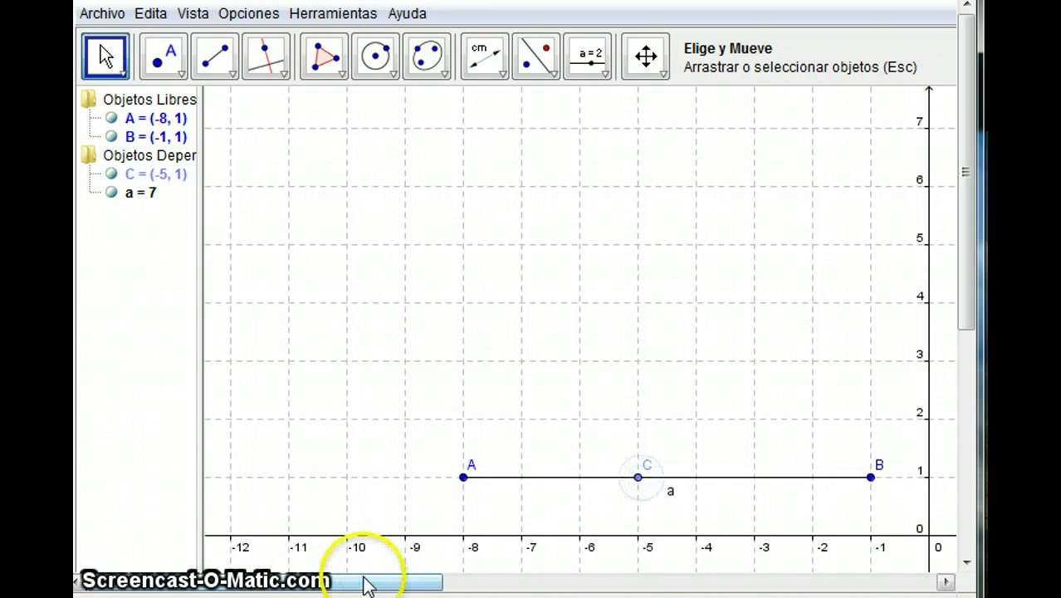
# Draw a vertical ray starting at point A and passing through a new point at (-8, 4)
pyautogui.click(277, 73)
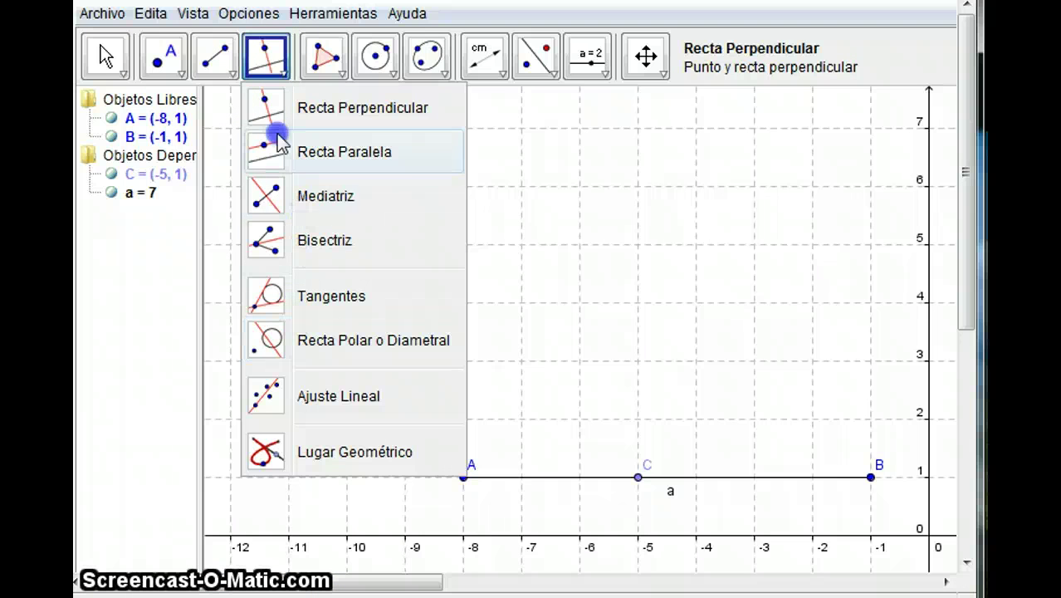
pyautogui.click(235, 71)
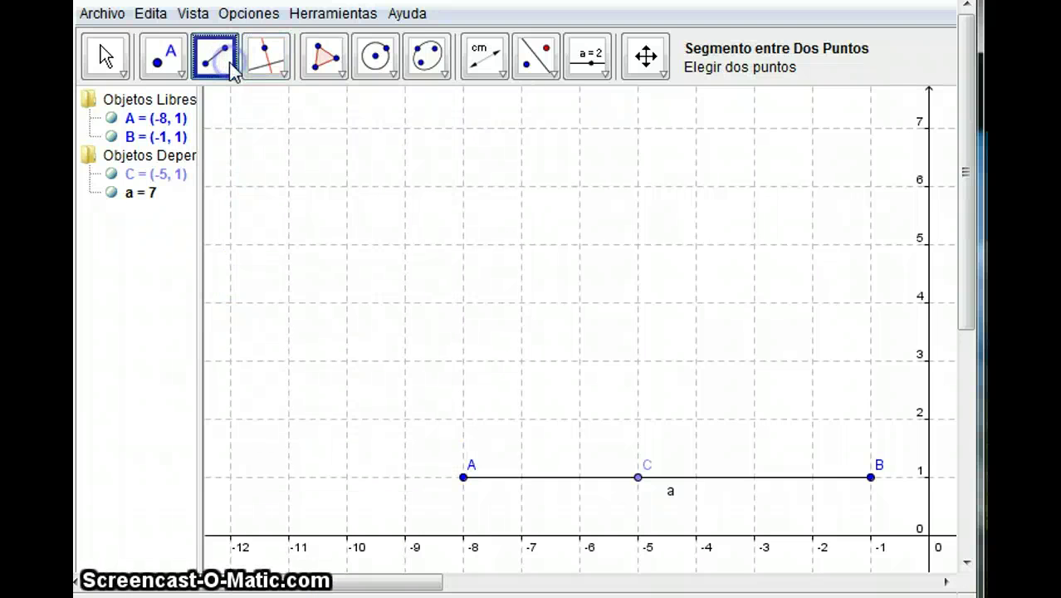
pyautogui.click(231, 75)
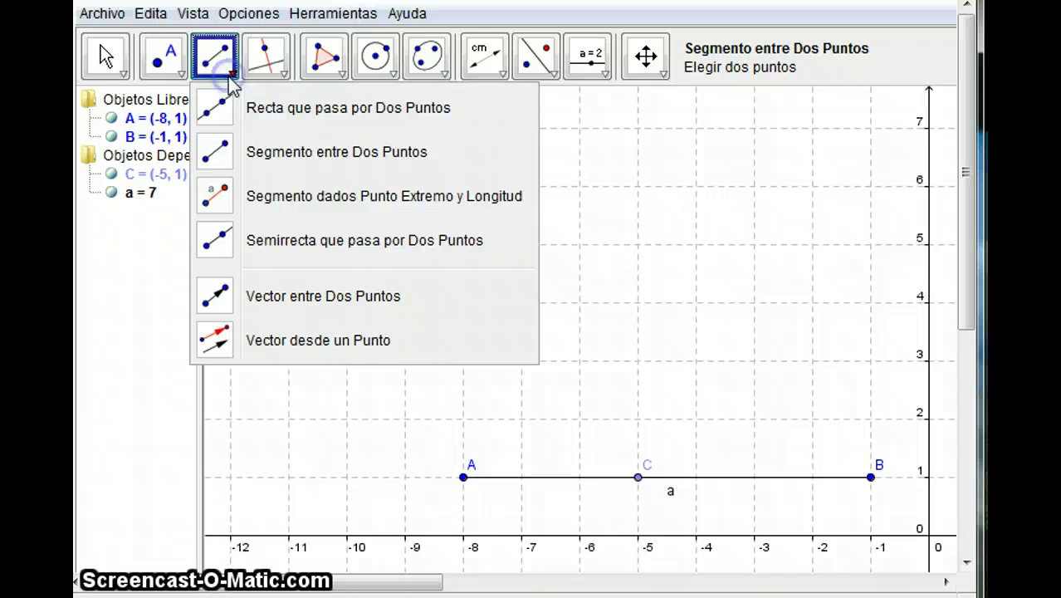
pyautogui.click(274, 239)
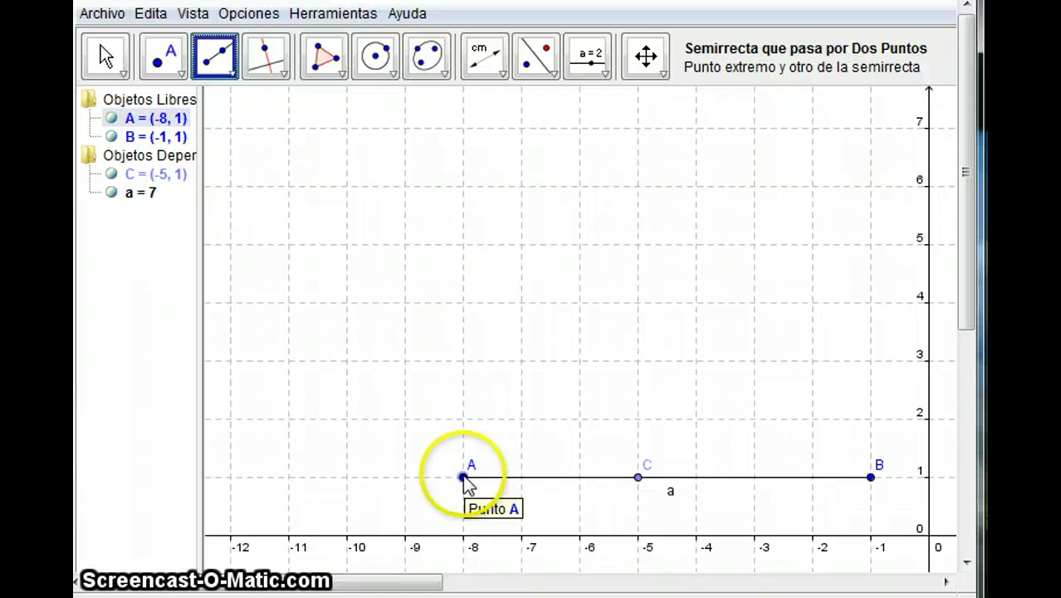
pyautogui.click(463, 477)
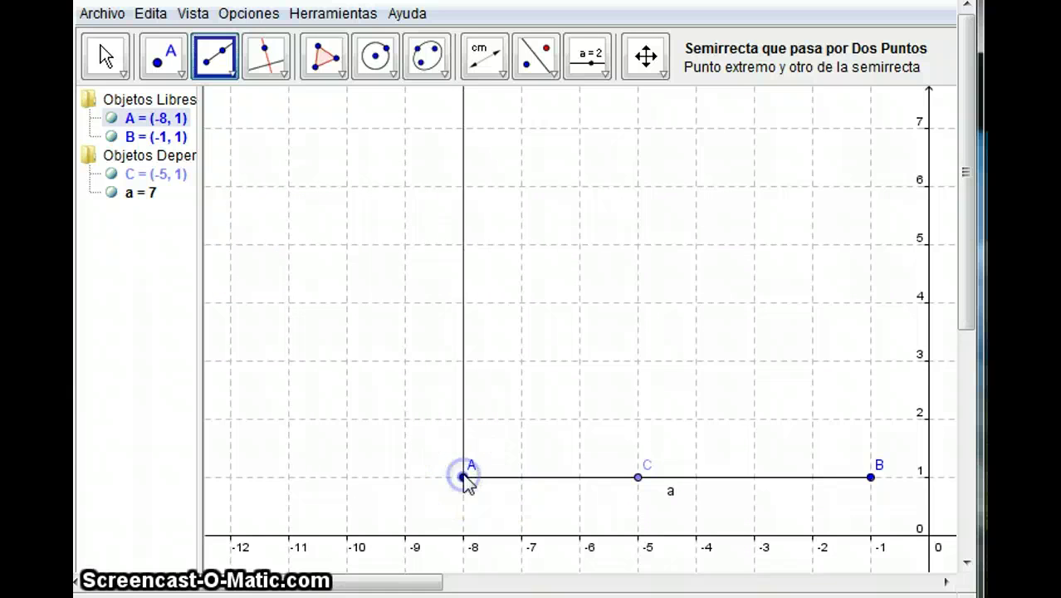
pyautogui.click(464, 301)
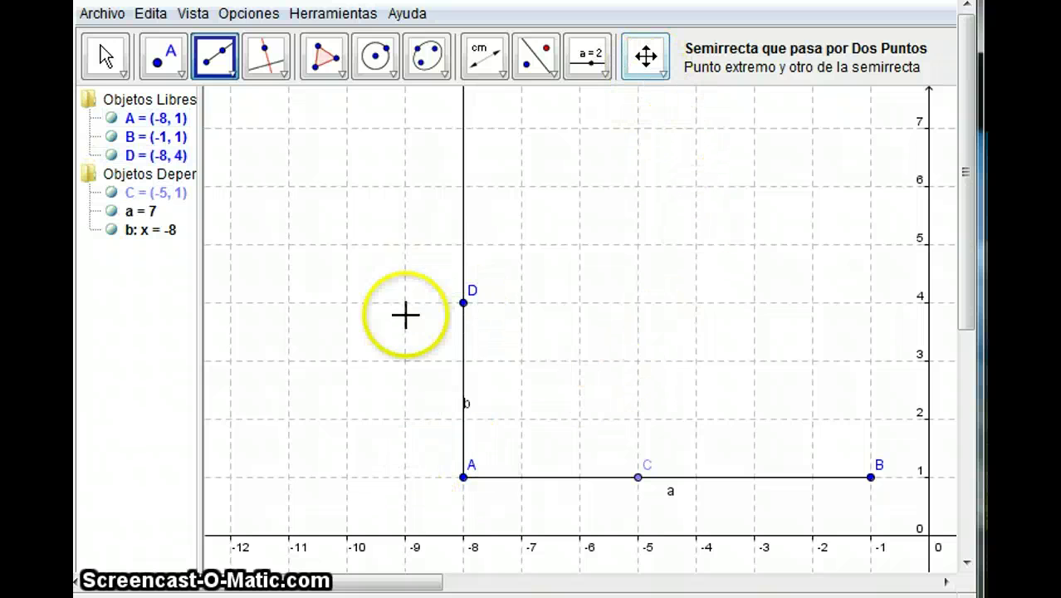
# Hide point D on the vertical ray with the Show/Hide Object tool
pyautogui.click(654, 64)
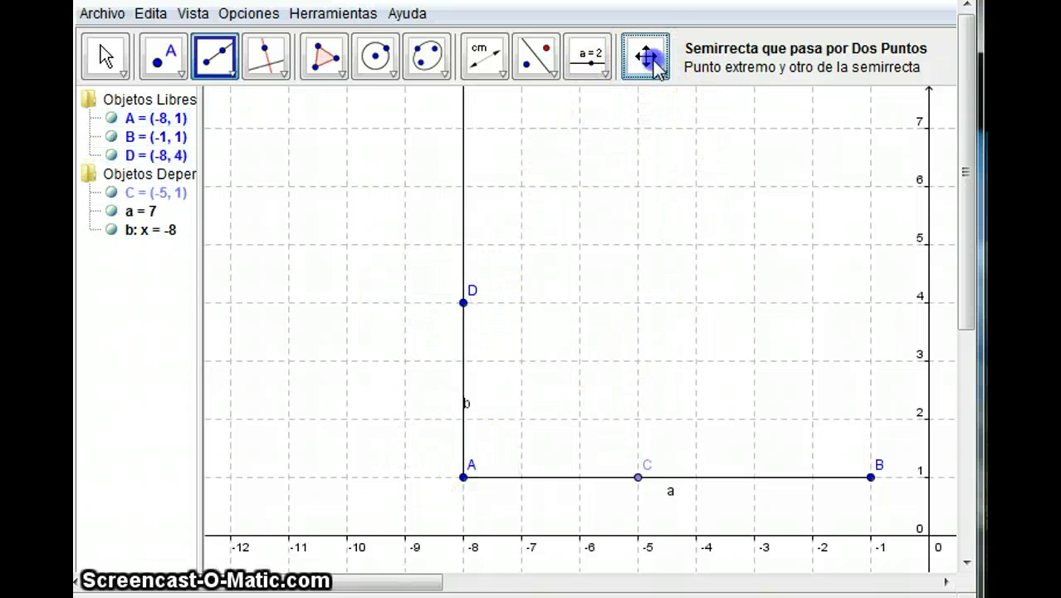
pyautogui.click(660, 77)
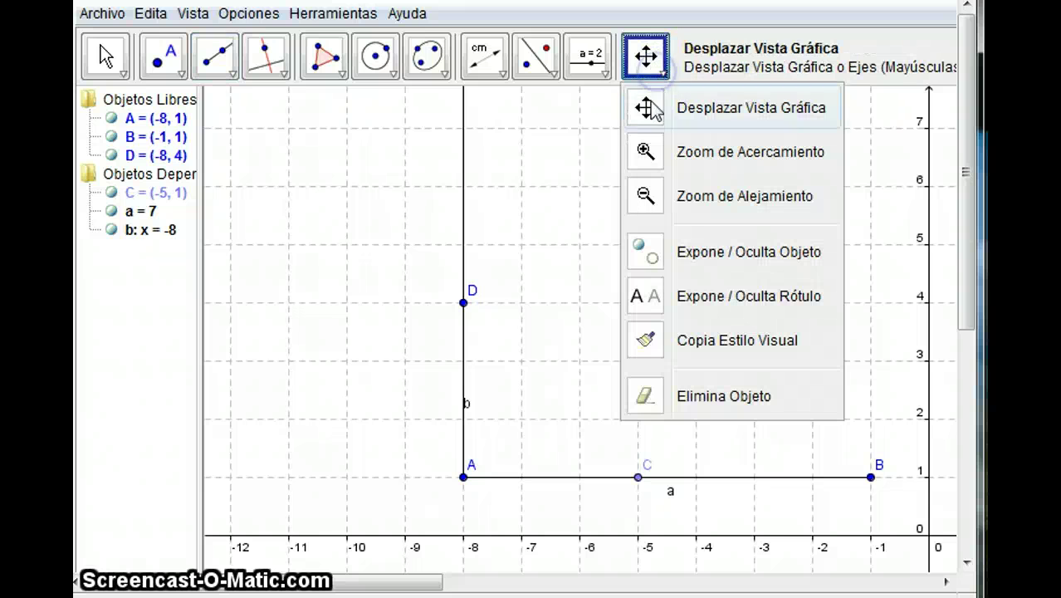
pyautogui.click(700, 259)
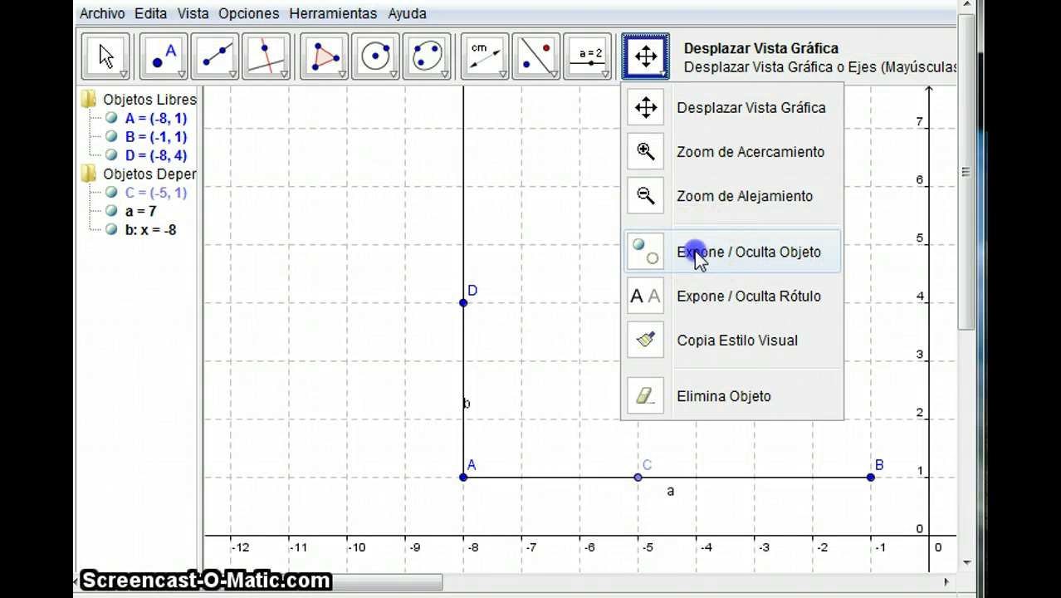
pyautogui.click(465, 306)
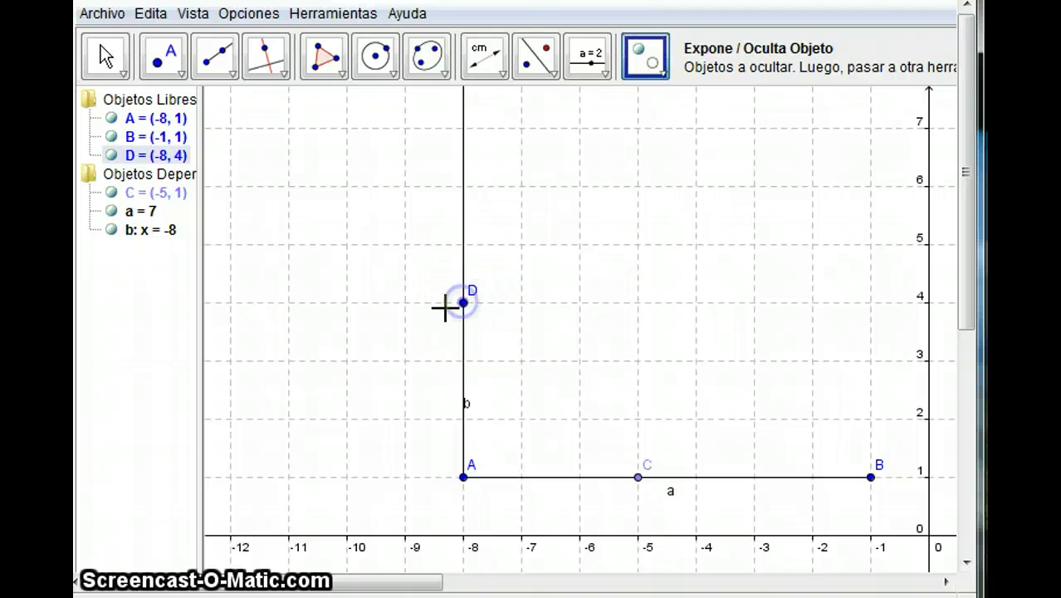
pyautogui.click(104, 56)
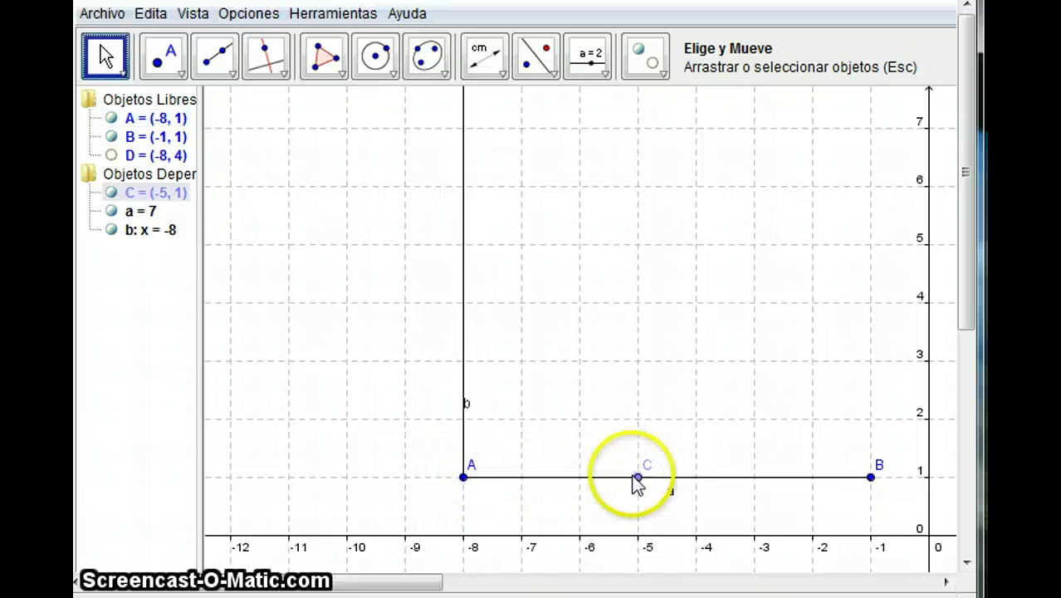
# Add a distance measurement between points A and C
pyautogui.click(490, 65)
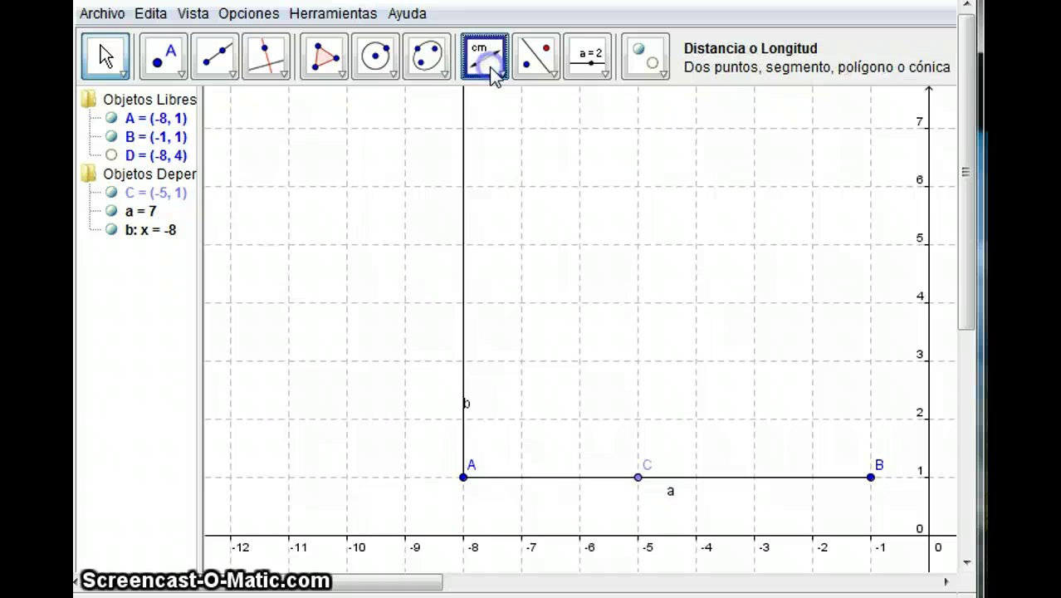
pyautogui.click(497, 76)
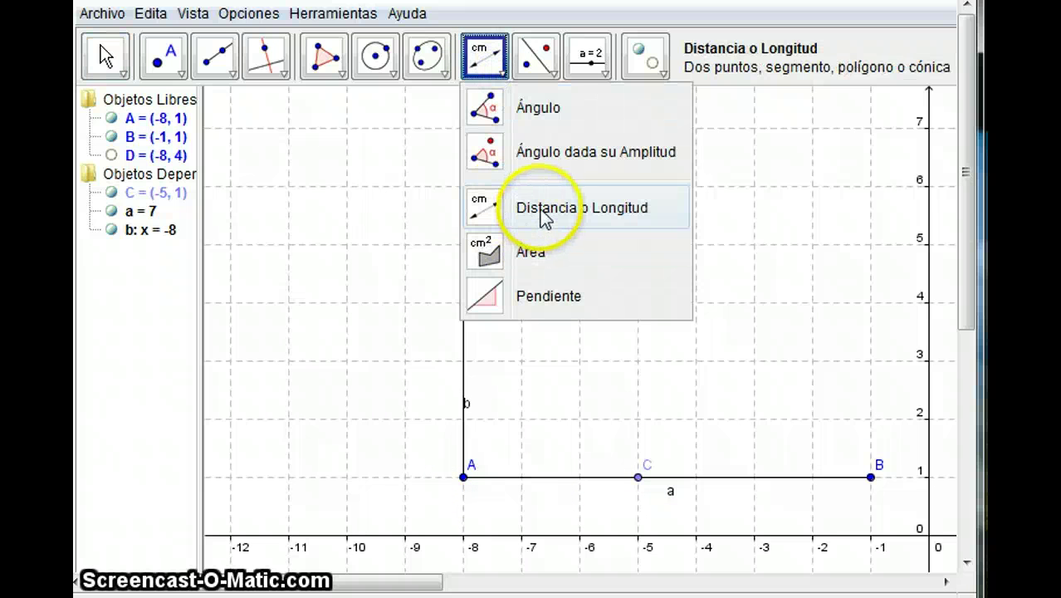
pyautogui.click(541, 214)
pyautogui.click(464, 477)
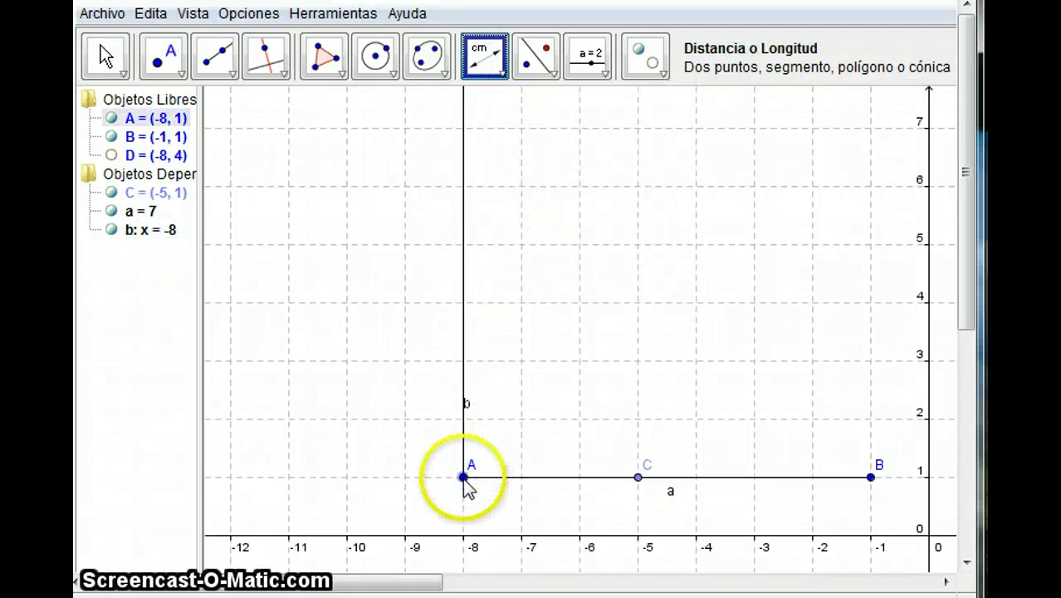
pyautogui.click(636, 477)
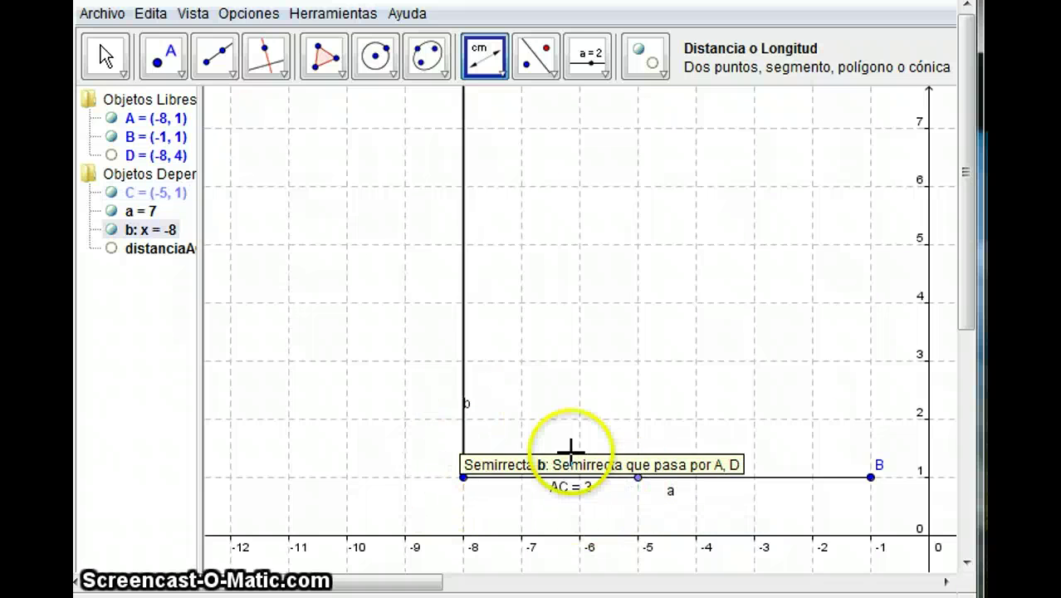
# Widen the algebra view so the full names and values of the objects fit
pyautogui.moveTo(973, 258)
pyautogui.mouseDown()
pyautogui.moveTo(972, 301)
pyautogui.moveTo(979, 267)
pyautogui.mouseUp()
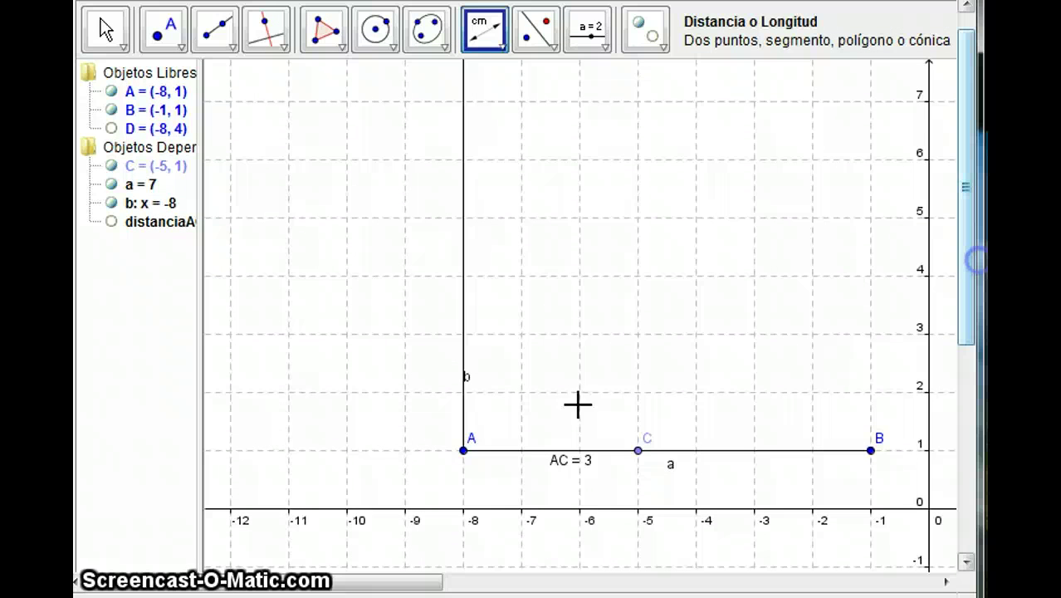
pyautogui.click(267, 479)
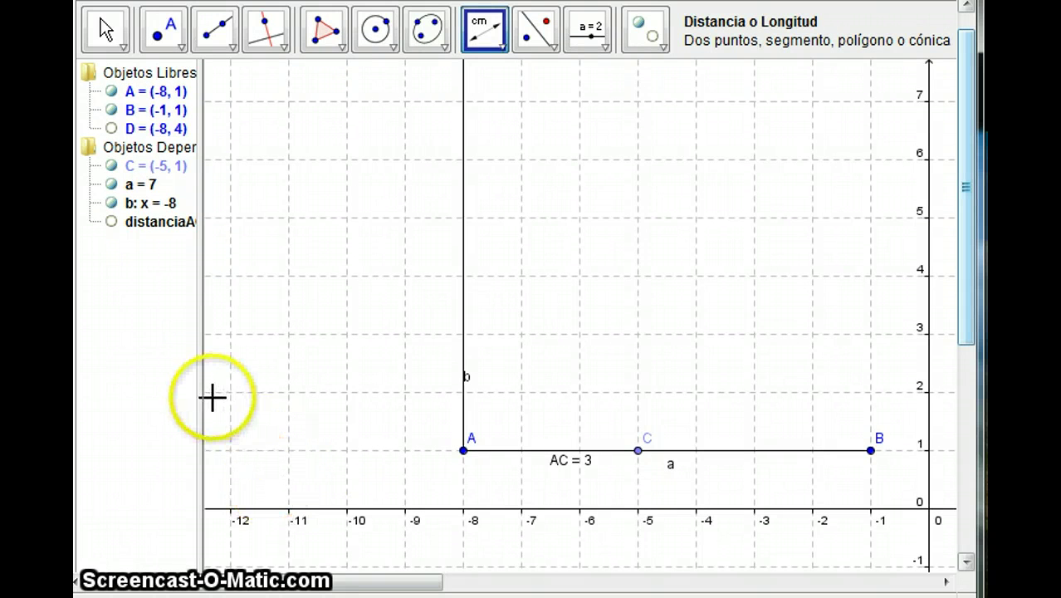
pyautogui.moveTo(203, 407); pyautogui.dragTo(284, 397)
# Move point C along segment AB to about (-5.44, 1)
pyautogui.click(694, 529)
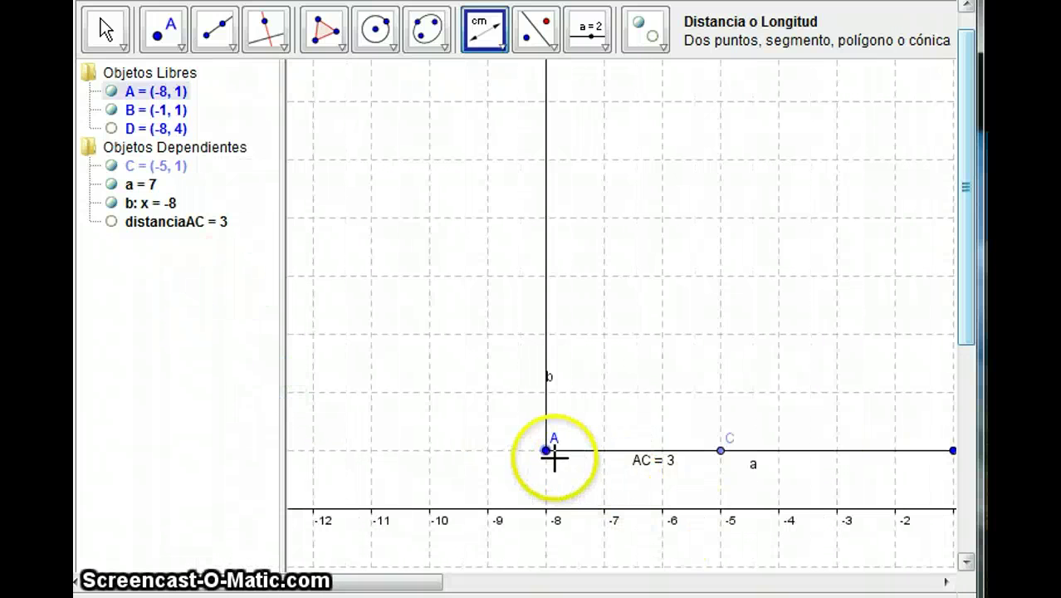
pyautogui.click(106, 31)
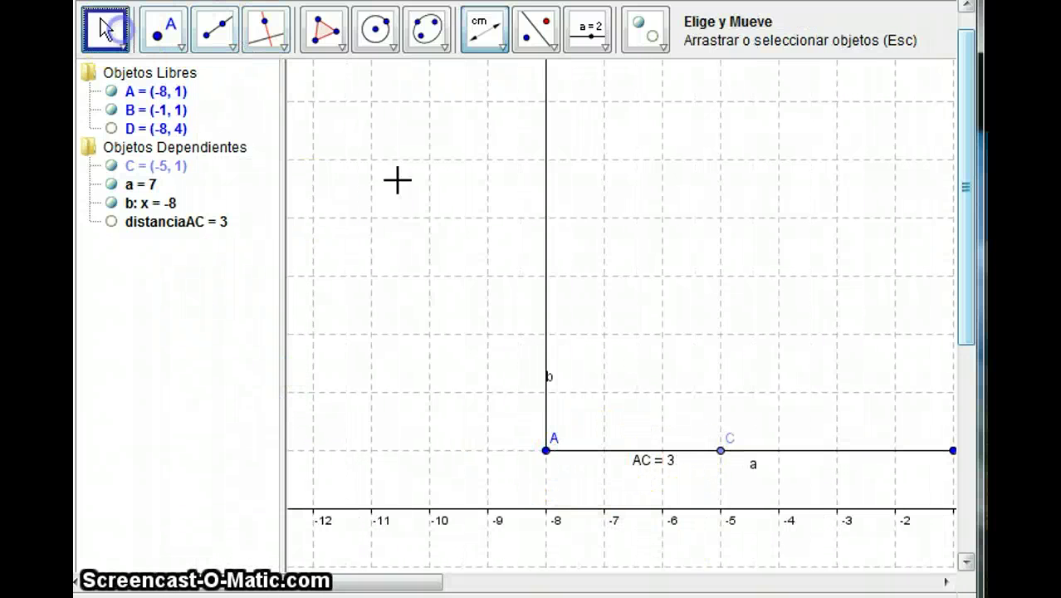
pyautogui.moveTo(721, 450); pyautogui.dragTo(694, 451)
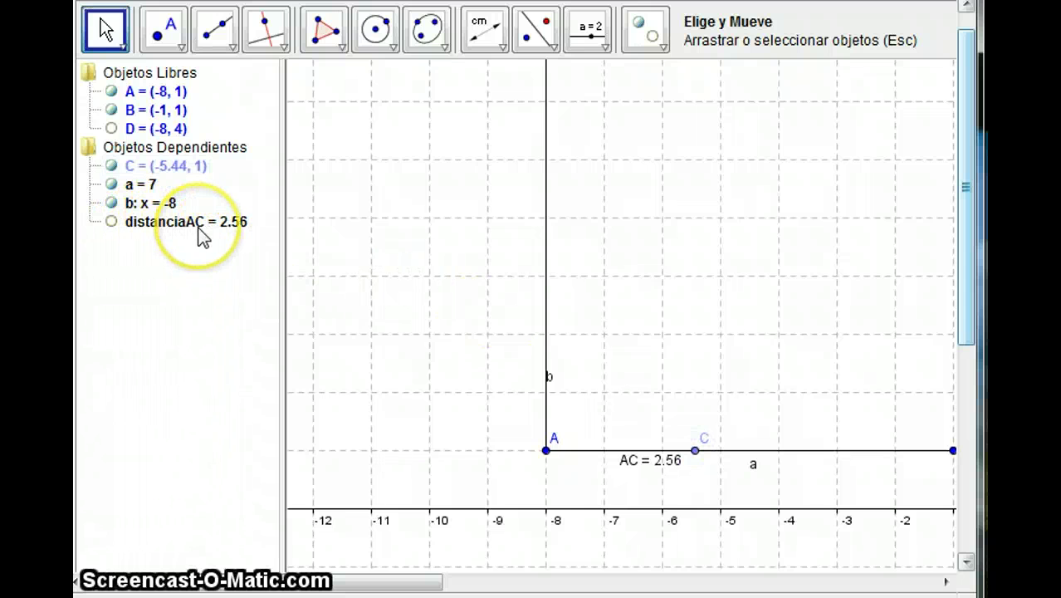
# Define a new number through the input bar with a formula that begins with (14 - distanciaAC 2)
pyautogui.moveTo(965, 229); pyautogui.dragTo(975, 411)
pyautogui.click(353, 548)
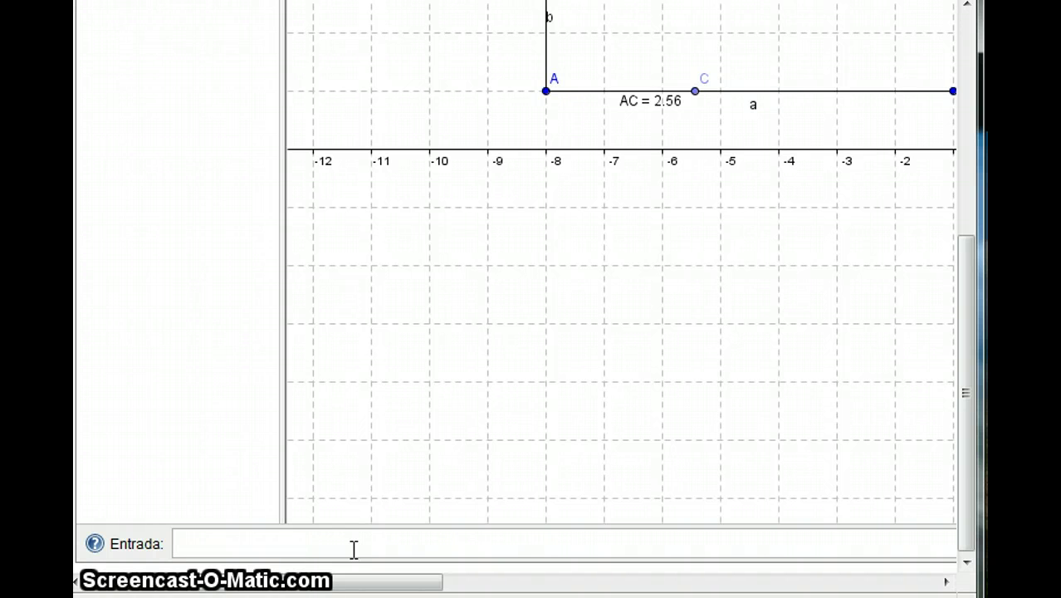
pyautogui.moveTo(964, 405); pyautogui.dragTo(976, 131)
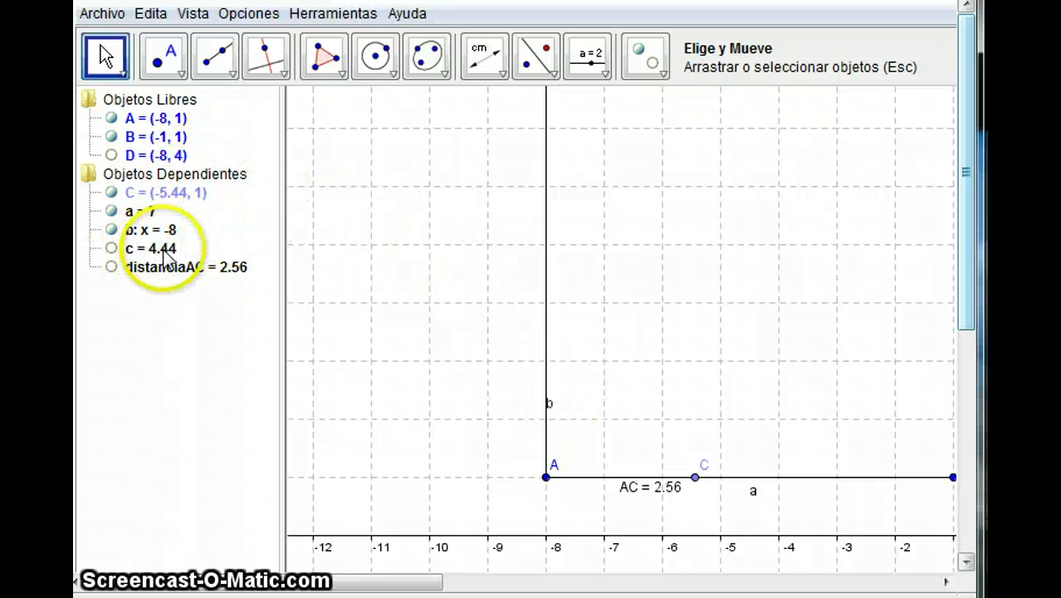
pyautogui.moveTo(164, 254)
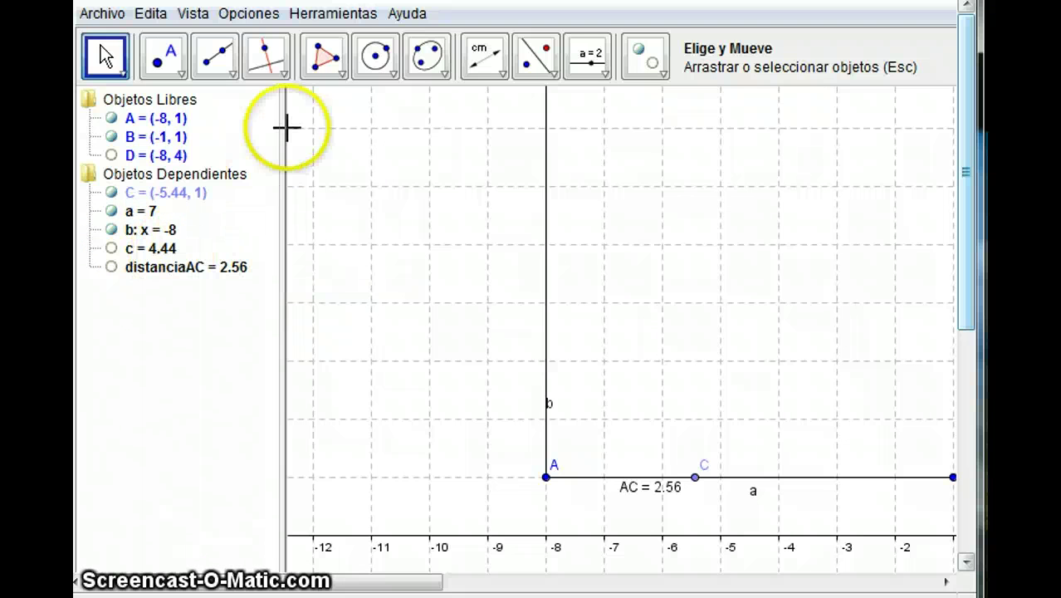
# Set the algebra view to describe objects by their definition (Definición) instead of their value
pyautogui.click(255, 17)
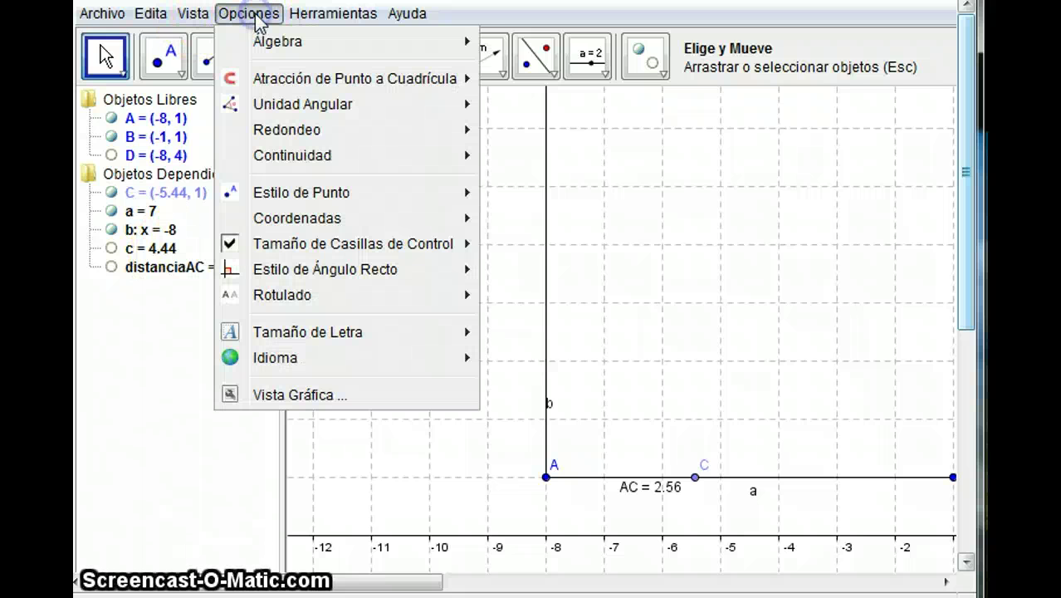
pyautogui.moveTo(282, 52)
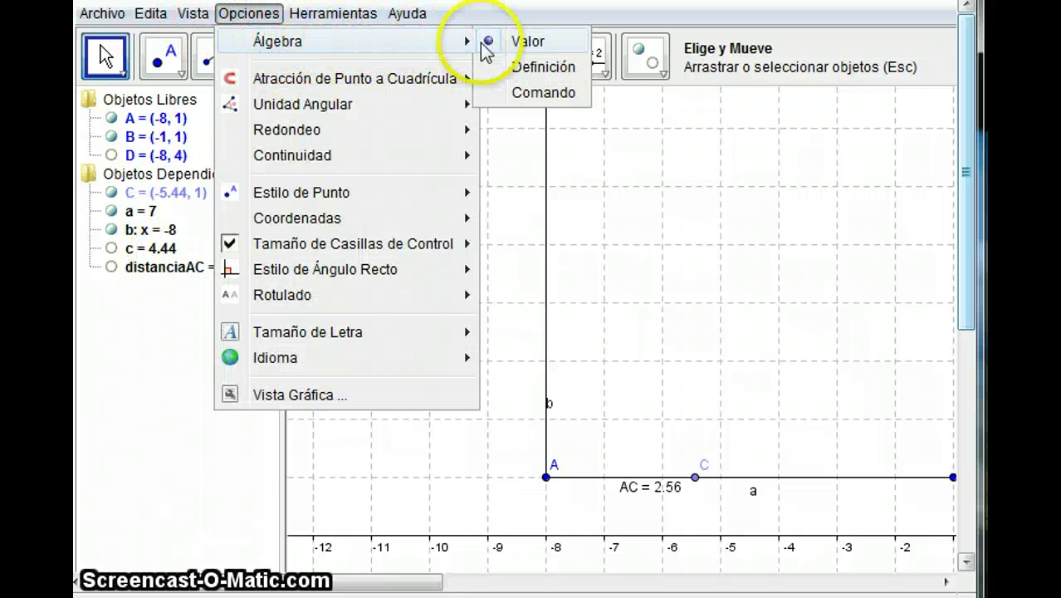
pyautogui.click(529, 70)
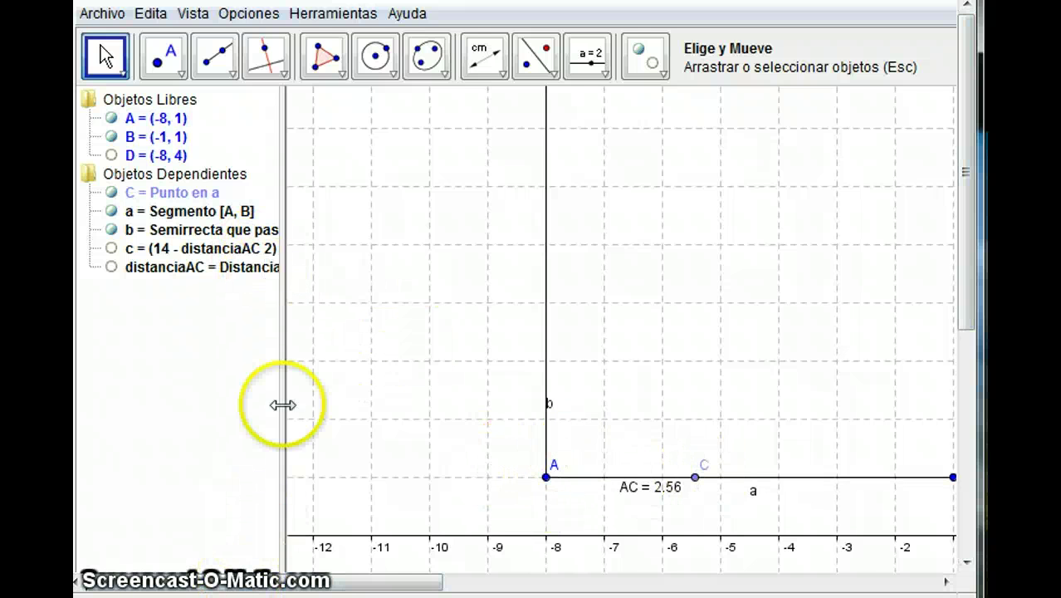
# Draw a circle centred at point A with the calculated number c as its radius
pyautogui.moveTo(282, 385); pyautogui.dragTo(360, 384)
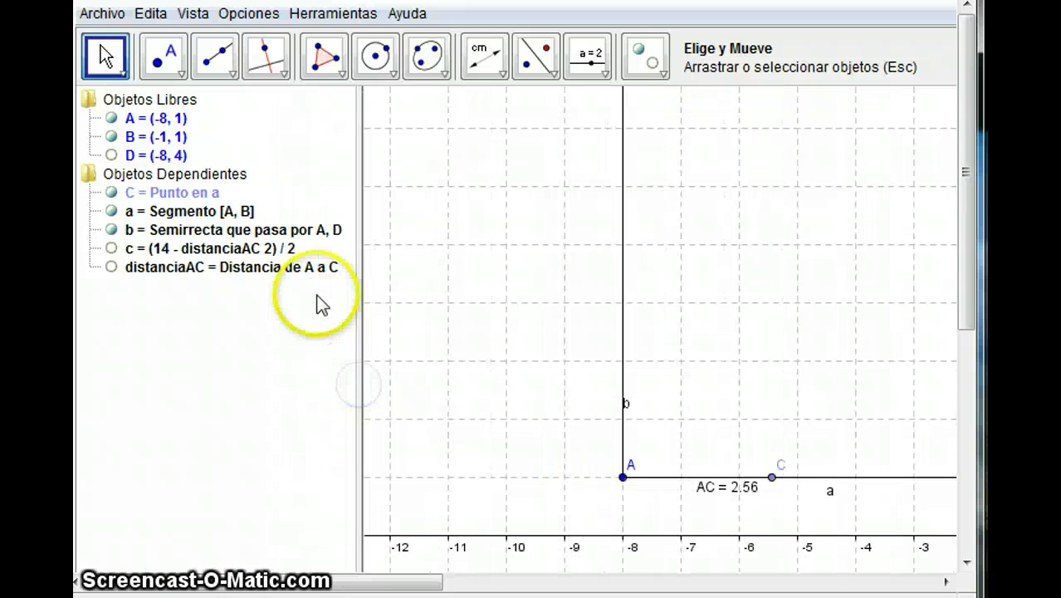
pyautogui.moveTo(361, 329); pyautogui.dragTo(247, 344)
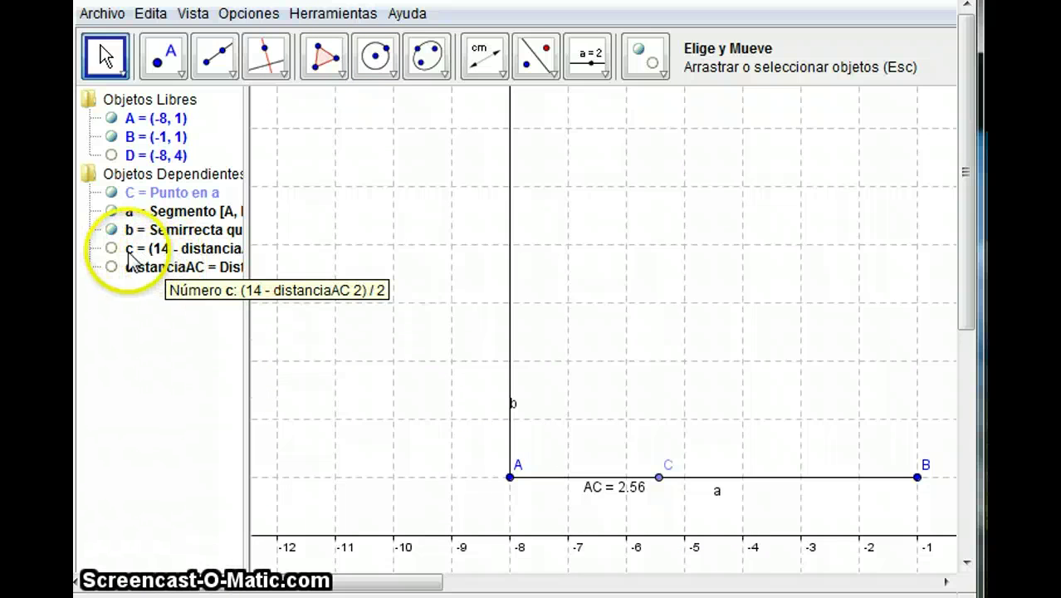
pyautogui.click(390, 67)
pyautogui.click(393, 75)
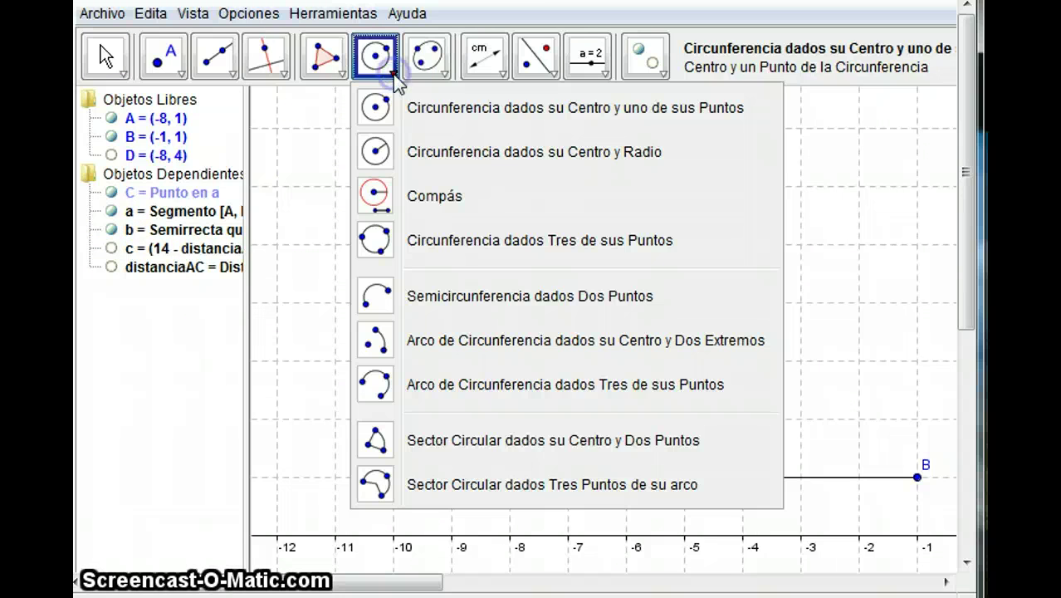
pyautogui.click(376, 156)
pyautogui.click(509, 478)
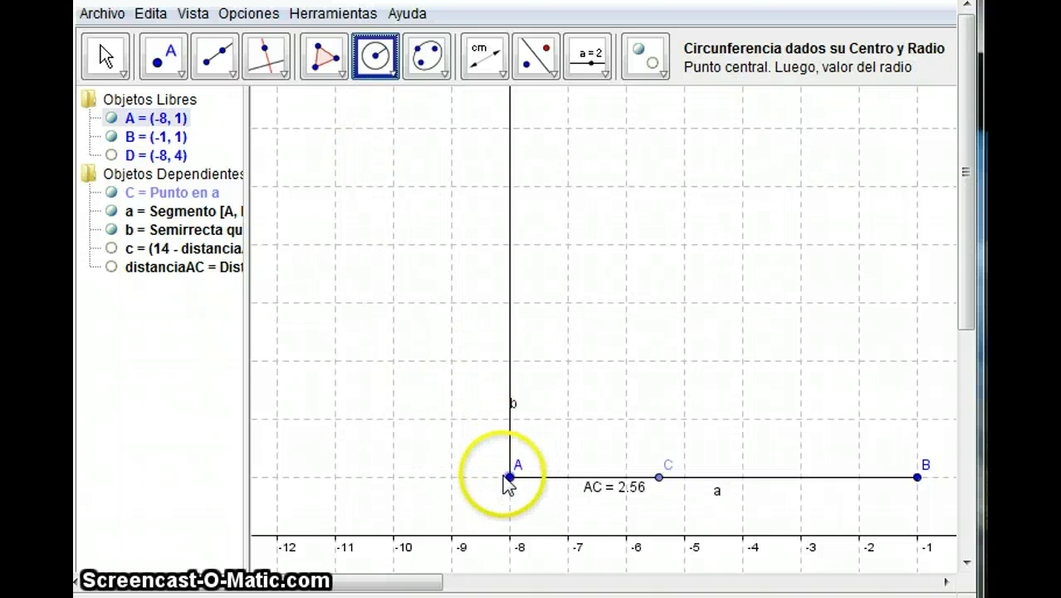
pyautogui.click(508, 479)
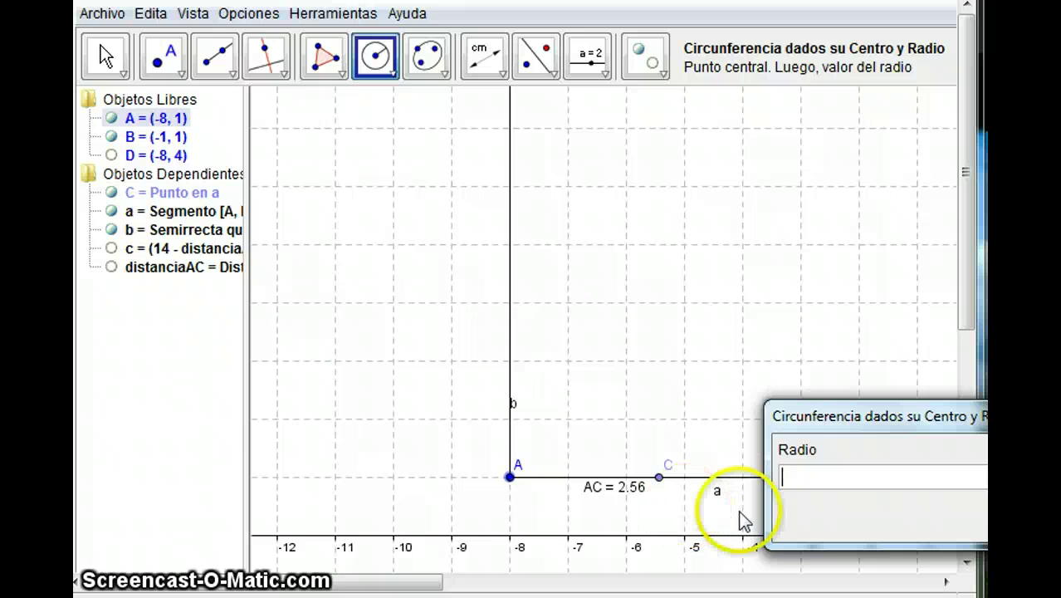
pyautogui.write('c')
pyautogui.press('Return')
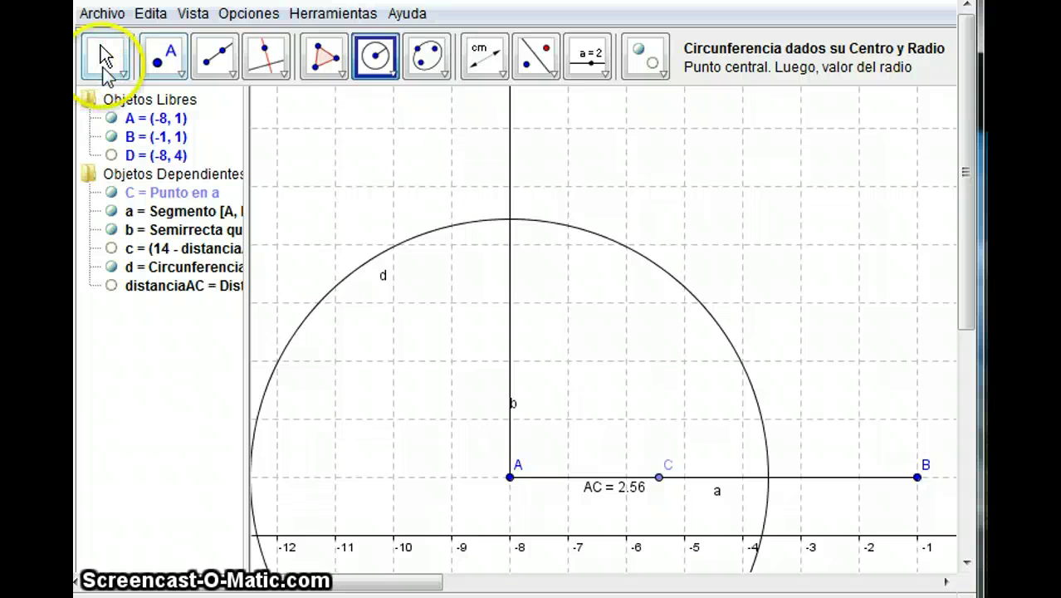
# Mark the intersection point of the vertical ray b with circle d
pyautogui.click(181, 77)
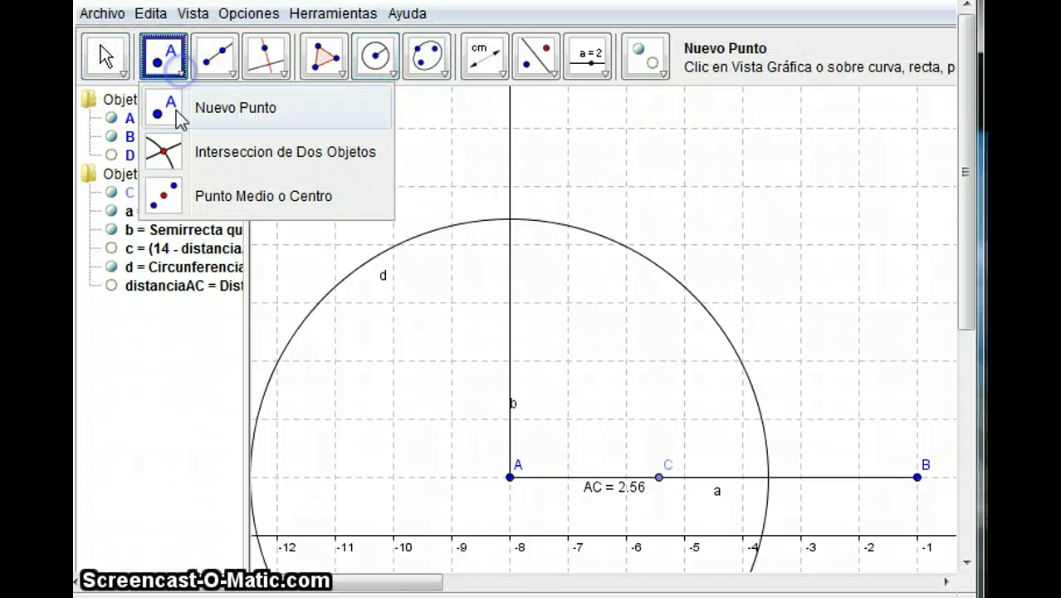
pyautogui.click(233, 158)
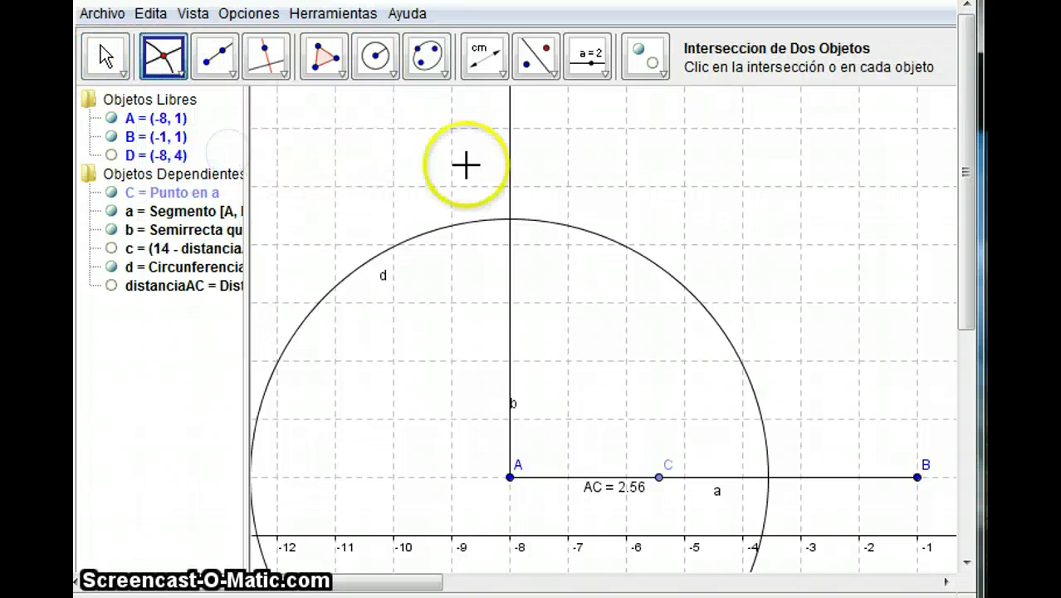
pyautogui.click(513, 164)
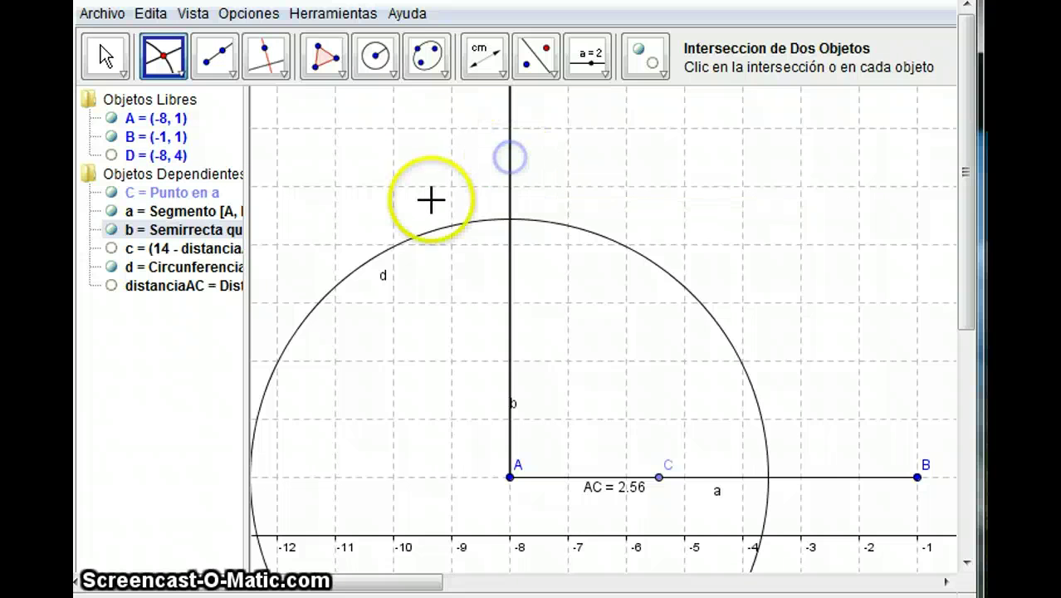
pyautogui.click(459, 226)
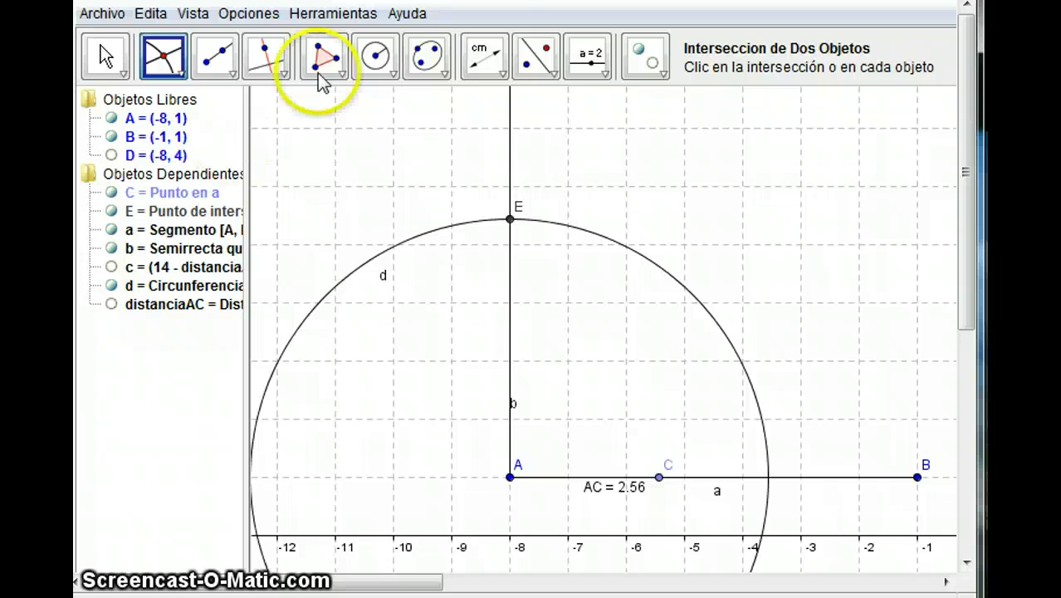
# Construct a perpendicular to ray b through point E and a perpendicular to segment AB through point C
pyautogui.click(279, 78)
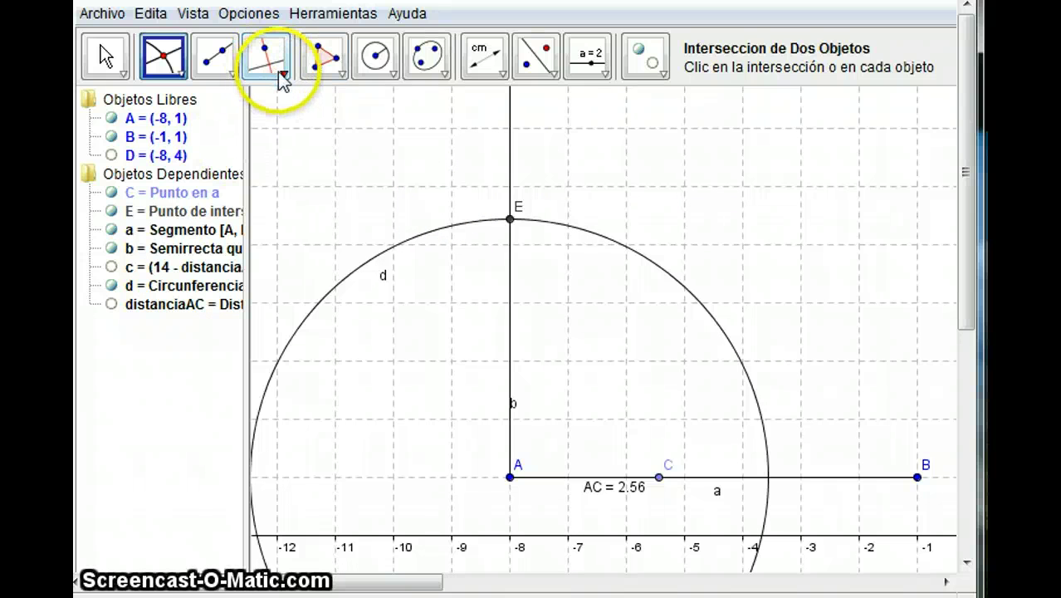
pyautogui.click(274, 109)
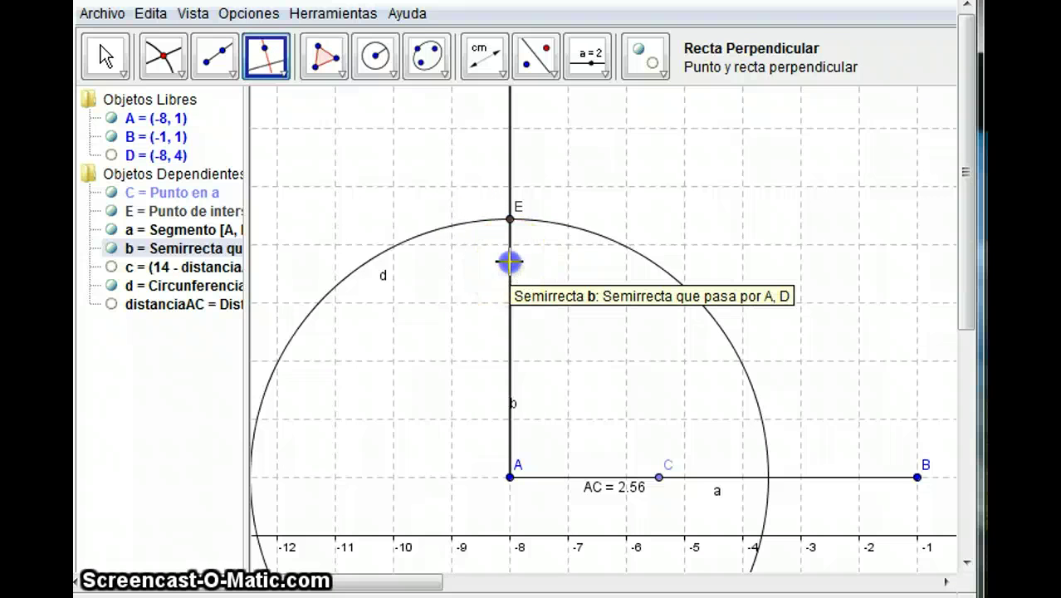
pyautogui.click(510, 220)
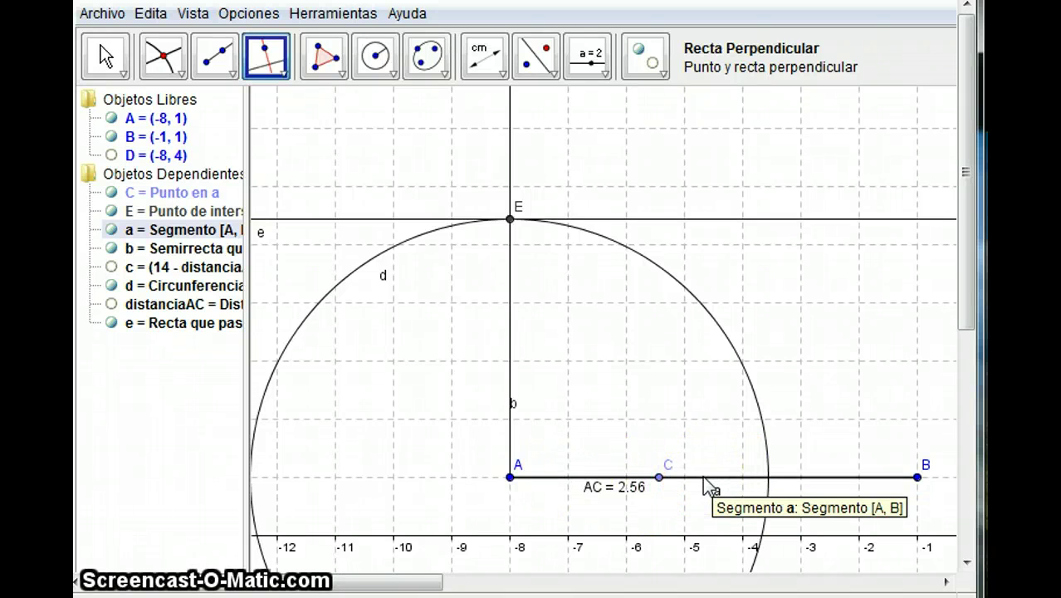
pyautogui.click(703, 478)
pyautogui.click(658, 477)
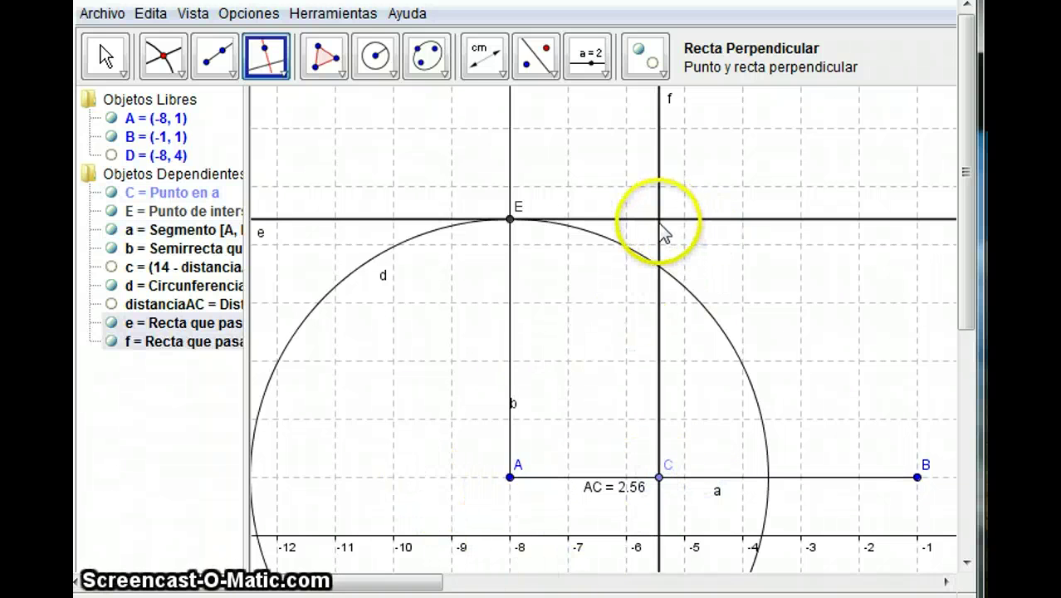
# Mark the intersection point of the two perpendicular lines e and f
pyautogui.click(164, 55)
pyautogui.click(702, 219)
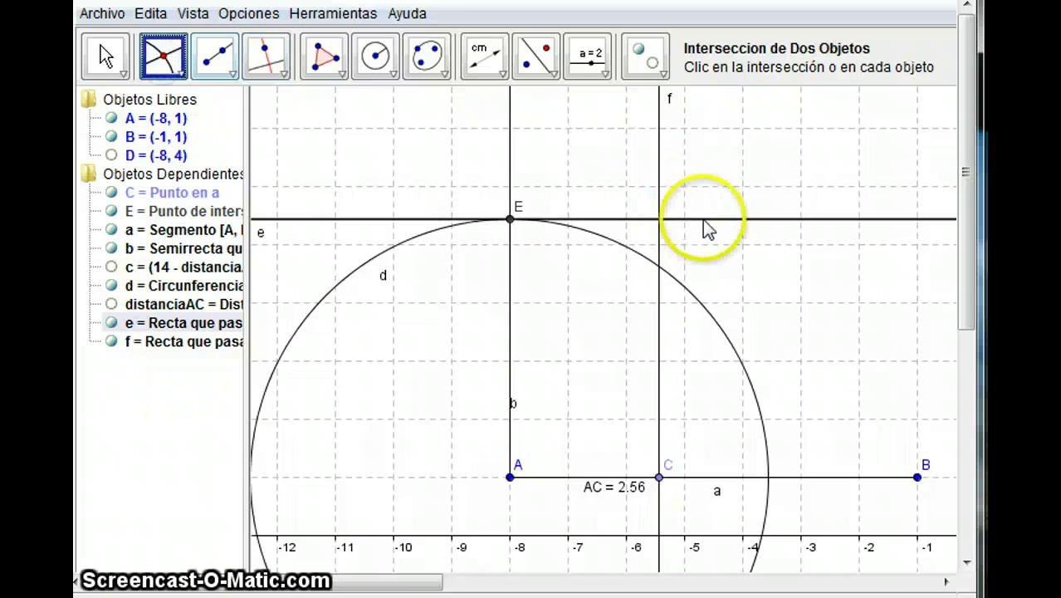
pyautogui.click(659, 191)
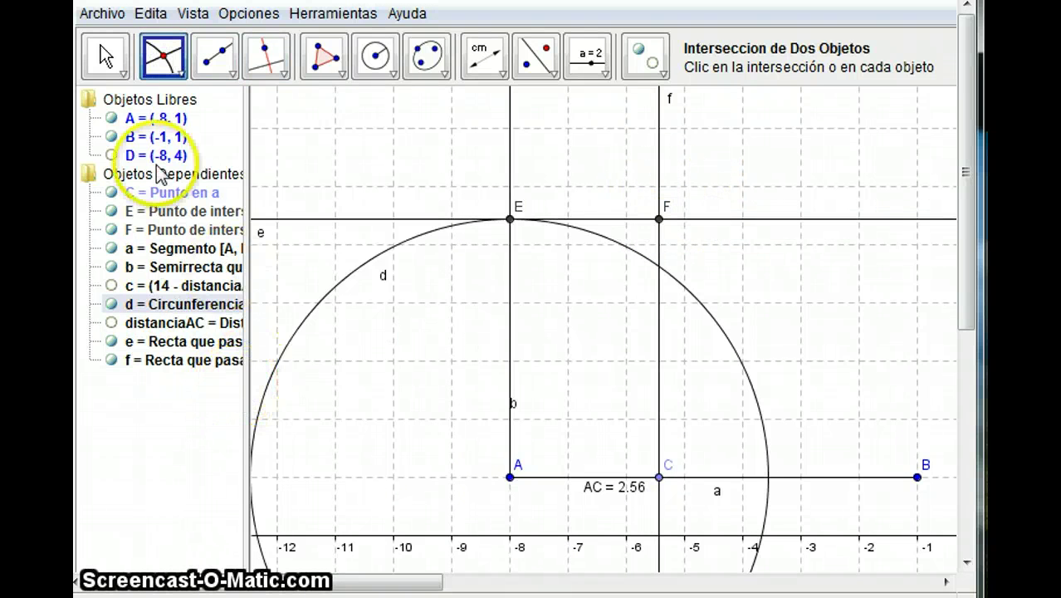
# Move point C along segment AB until distance AC is about 2.36
pyautogui.click(103, 55)
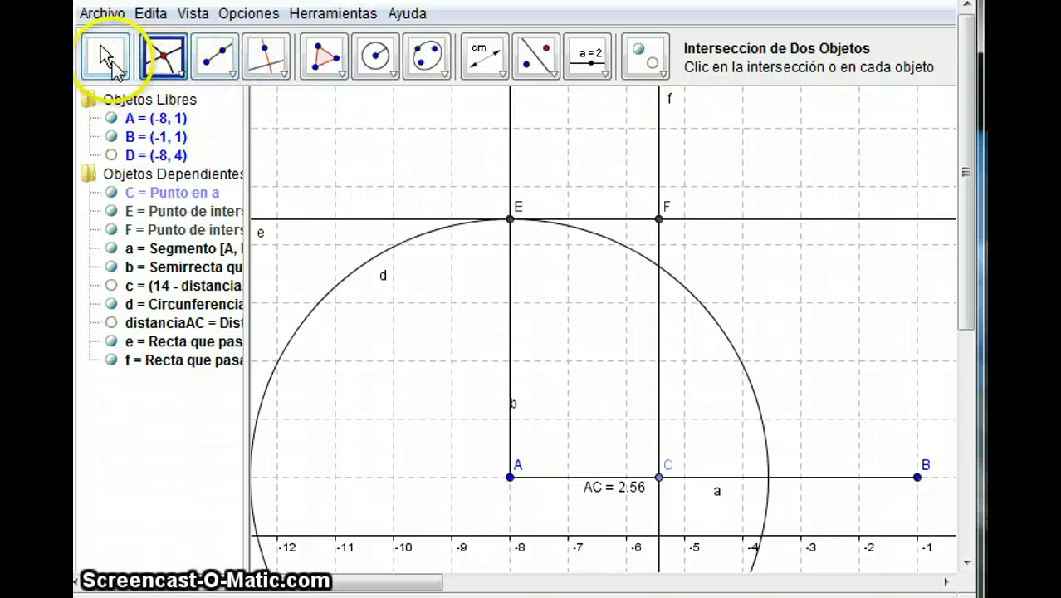
pyautogui.click(660, 479)
pyautogui.moveTo(659, 481); pyautogui.dragTo(650, 501)
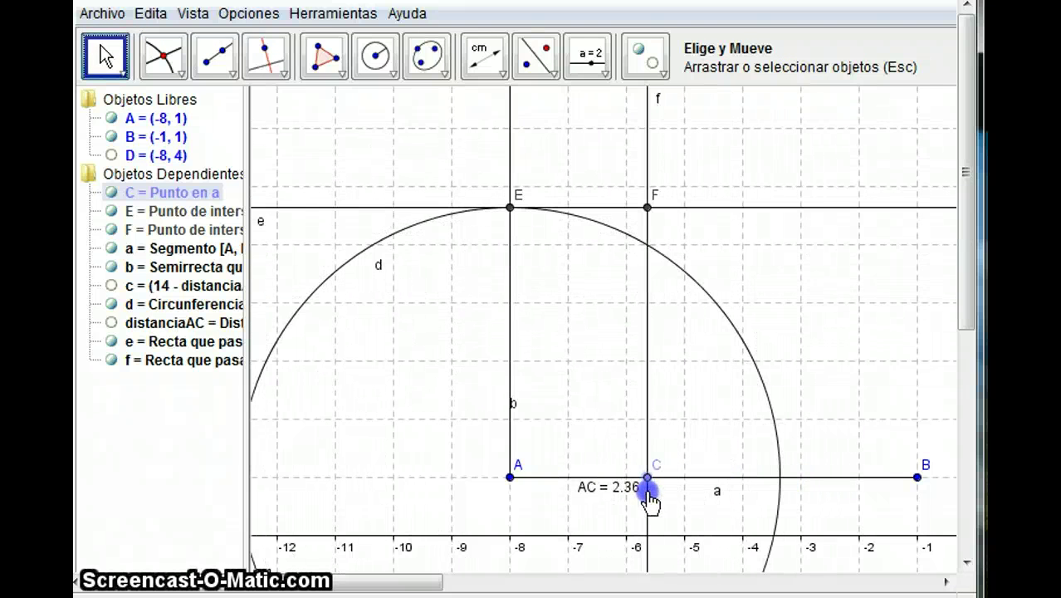
# Draw the rectangle as a polygon with vertices A, C, F and E
pyautogui.click(341, 75)
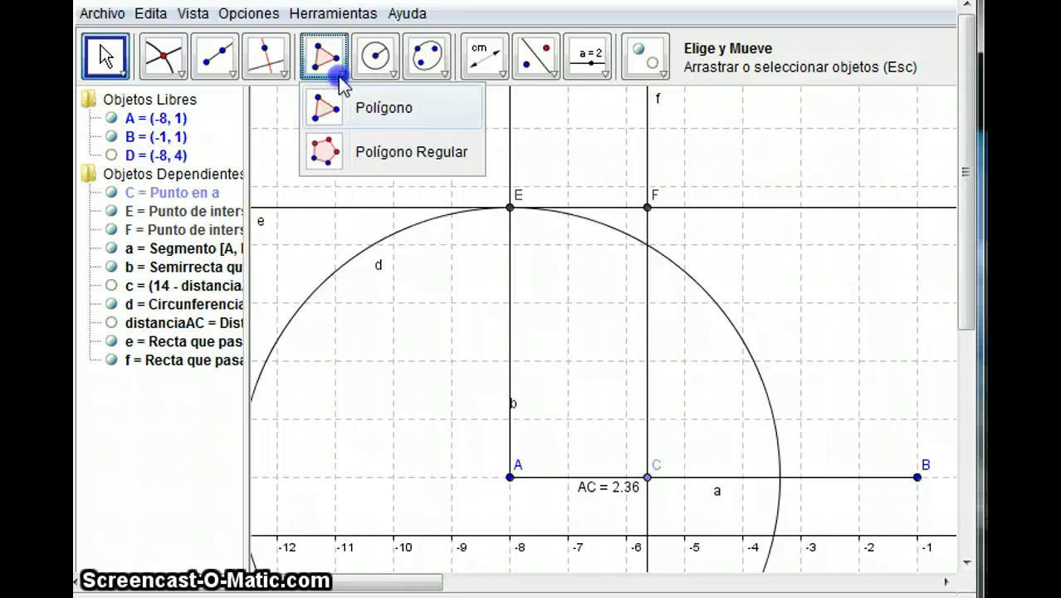
pyautogui.click(344, 116)
pyautogui.click(510, 478)
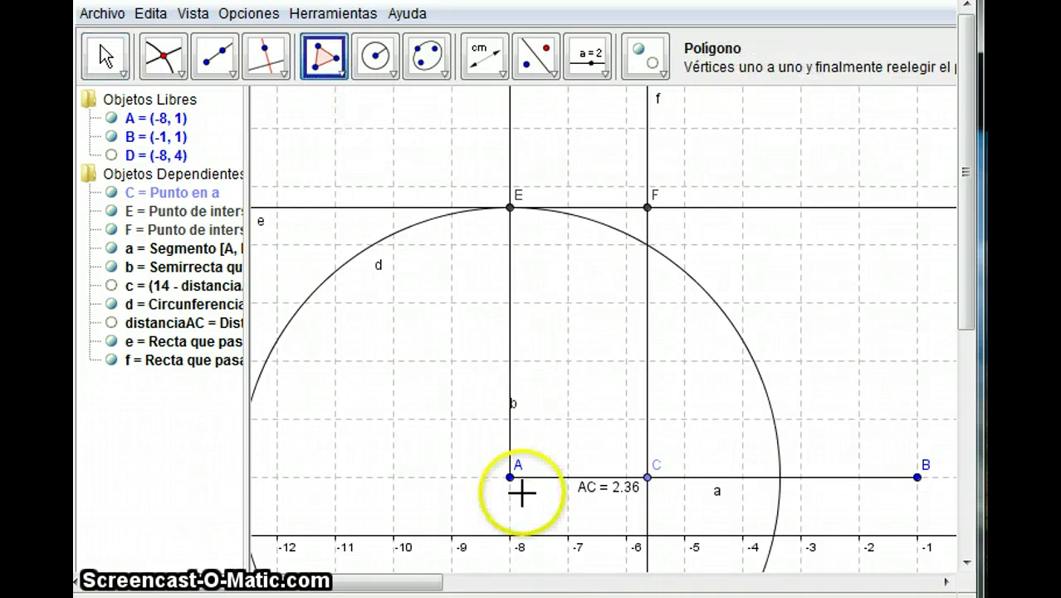
pyautogui.click(647, 478)
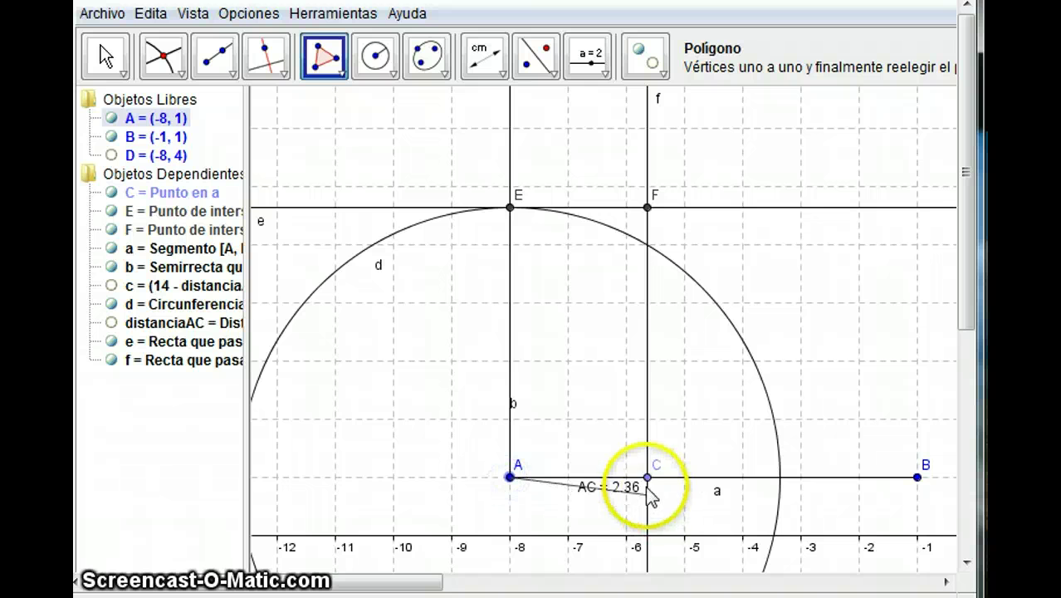
pyautogui.click(646, 208)
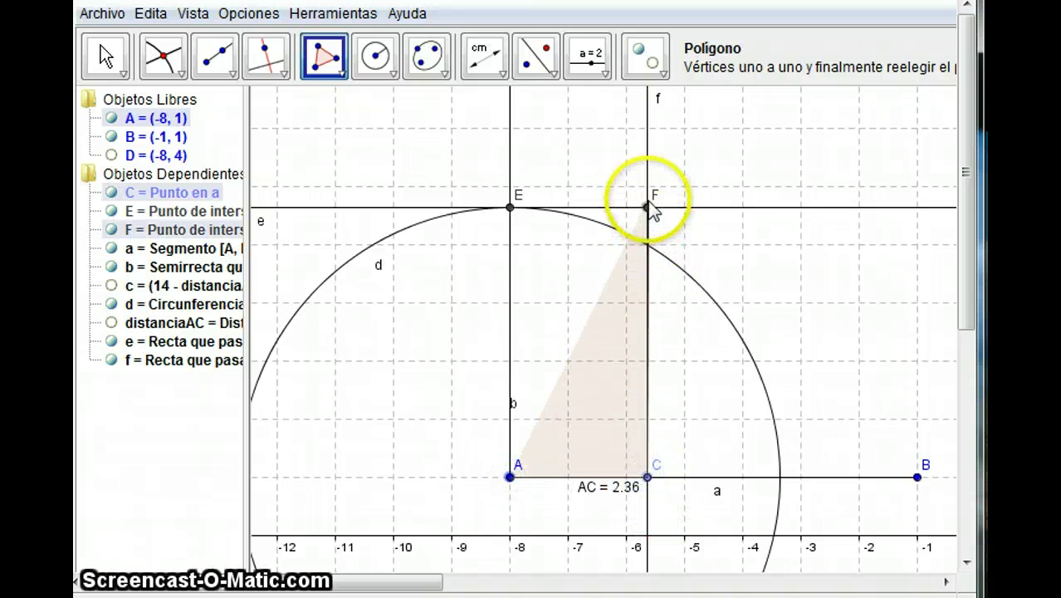
pyautogui.click(527, 214)
pyautogui.click(510, 209)
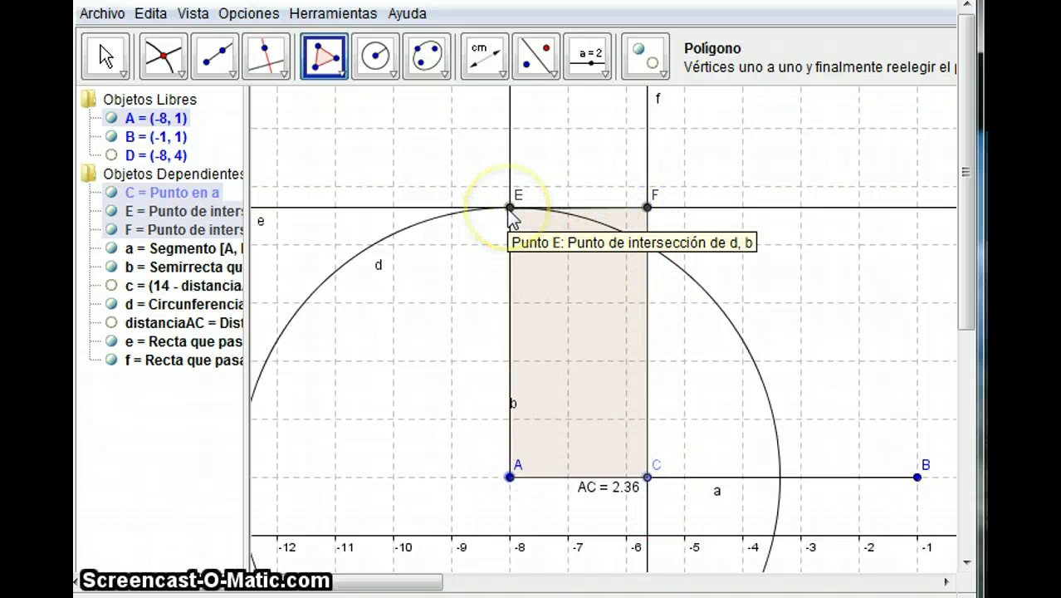
pyautogui.click(510, 478)
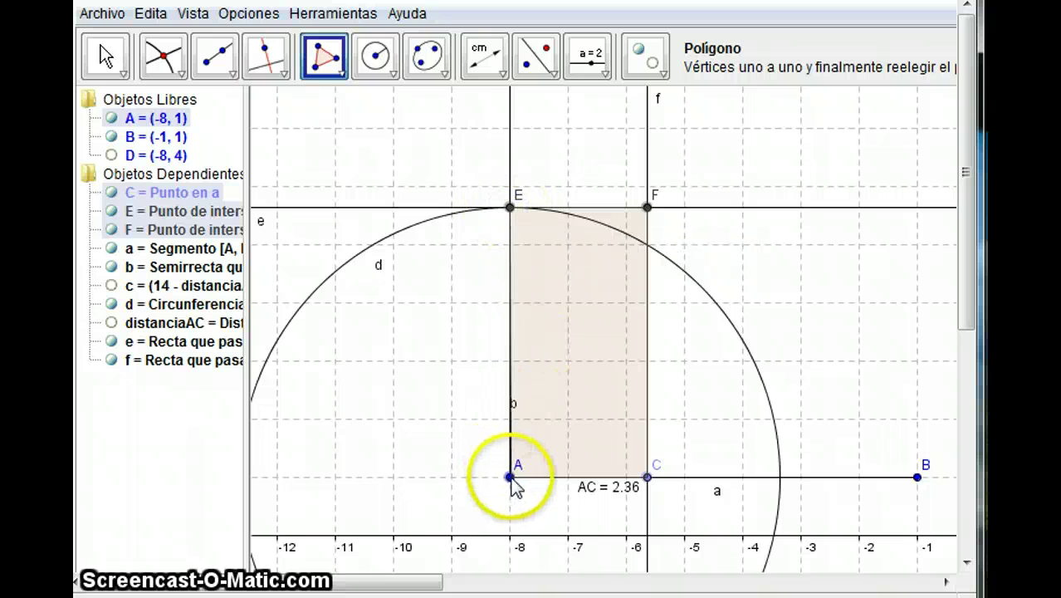
pyautogui.click(509, 478)
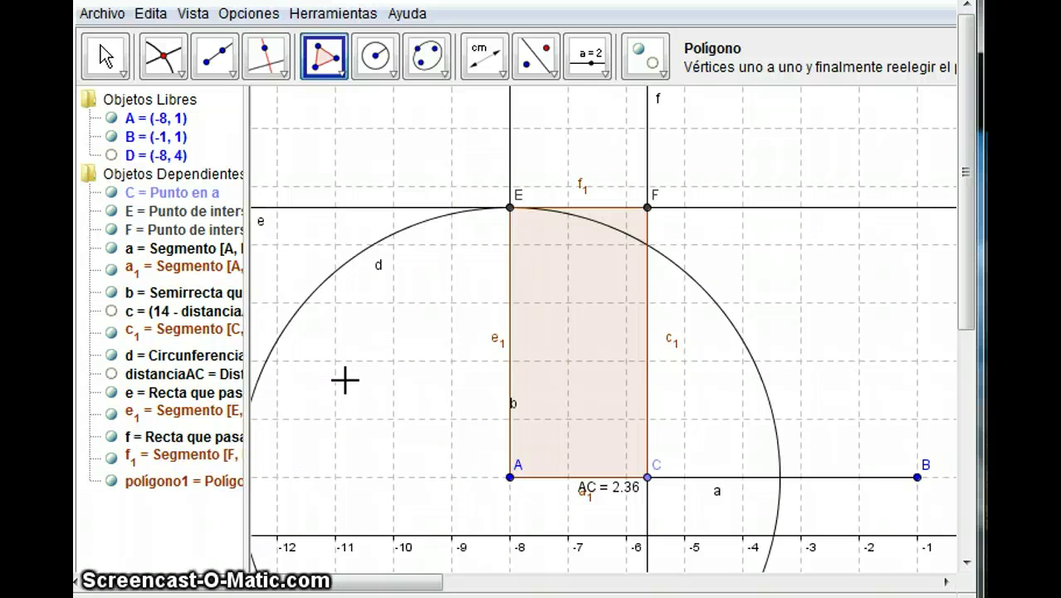
# Hide the auxiliary lines e and f, ray b and circle d so only the rectangle and segment AB remain
pyautogui.click(659, 73)
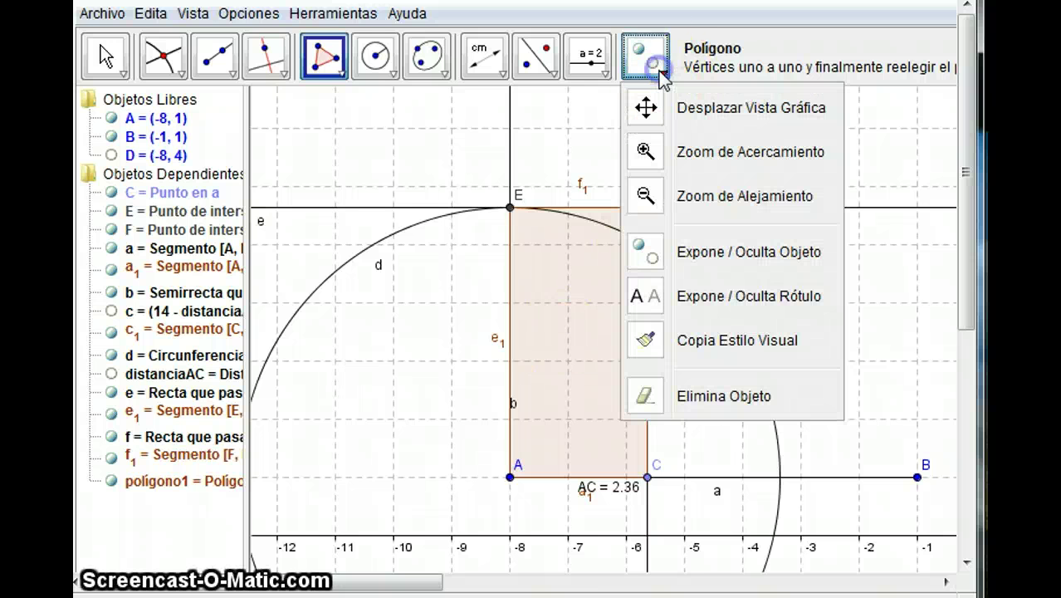
pyautogui.click(721, 259)
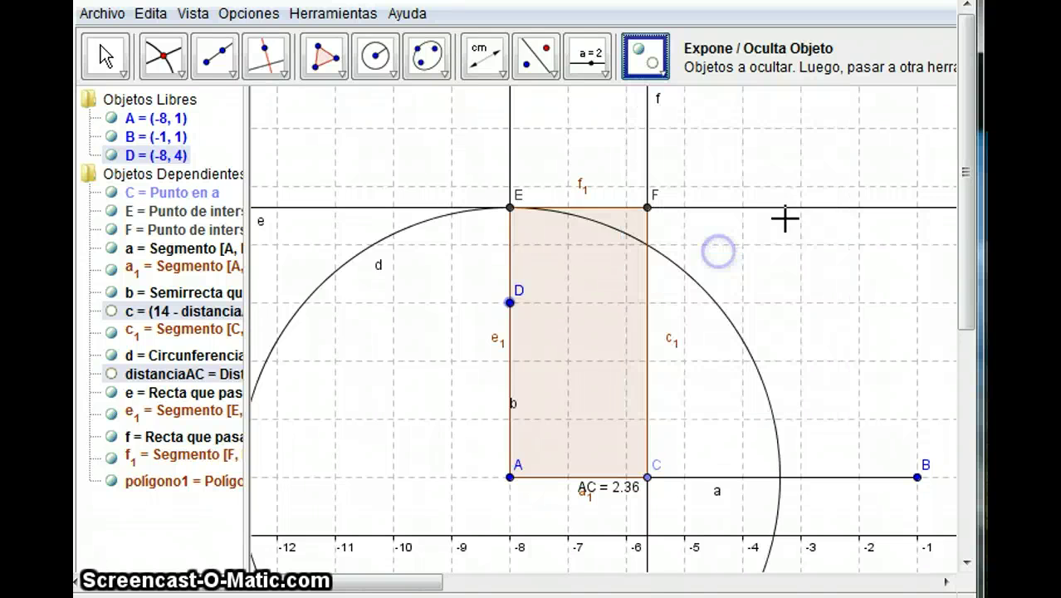
pyautogui.click(781, 208)
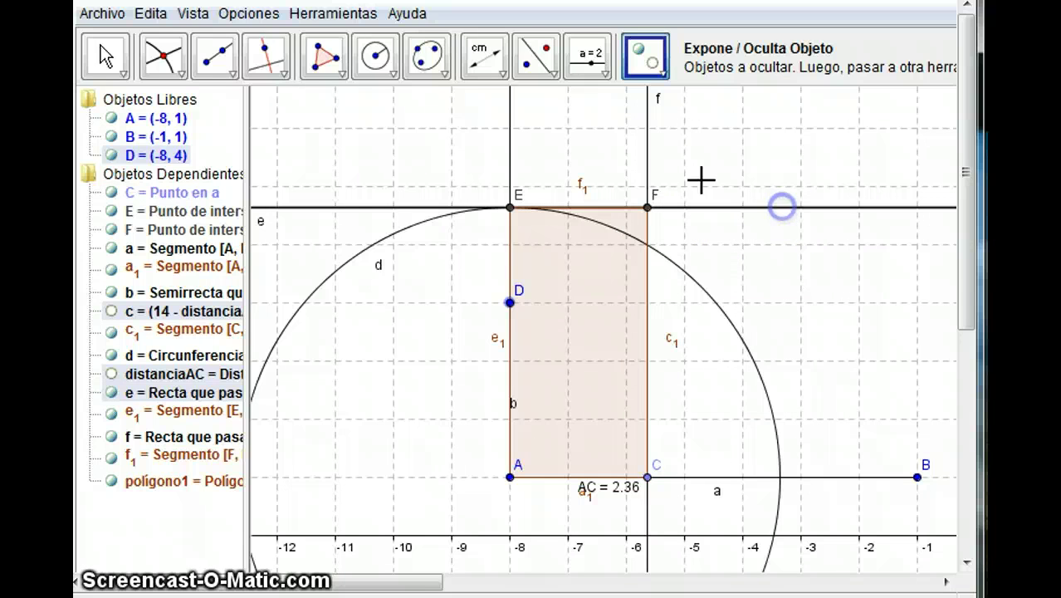
pyautogui.click(646, 149)
pyautogui.click(512, 147)
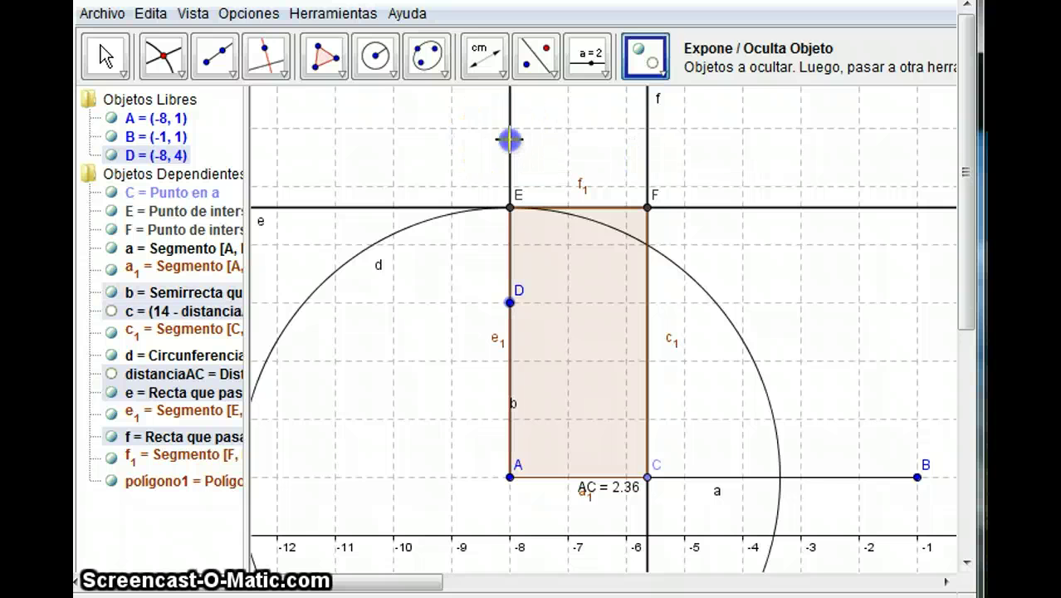
pyautogui.click(336, 271)
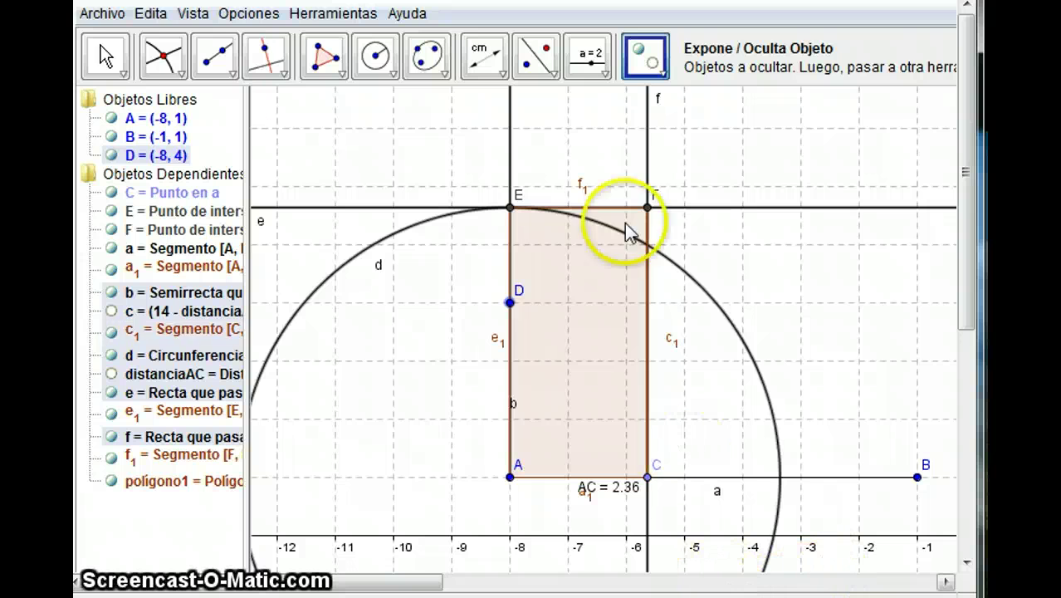
pyautogui.click(106, 57)
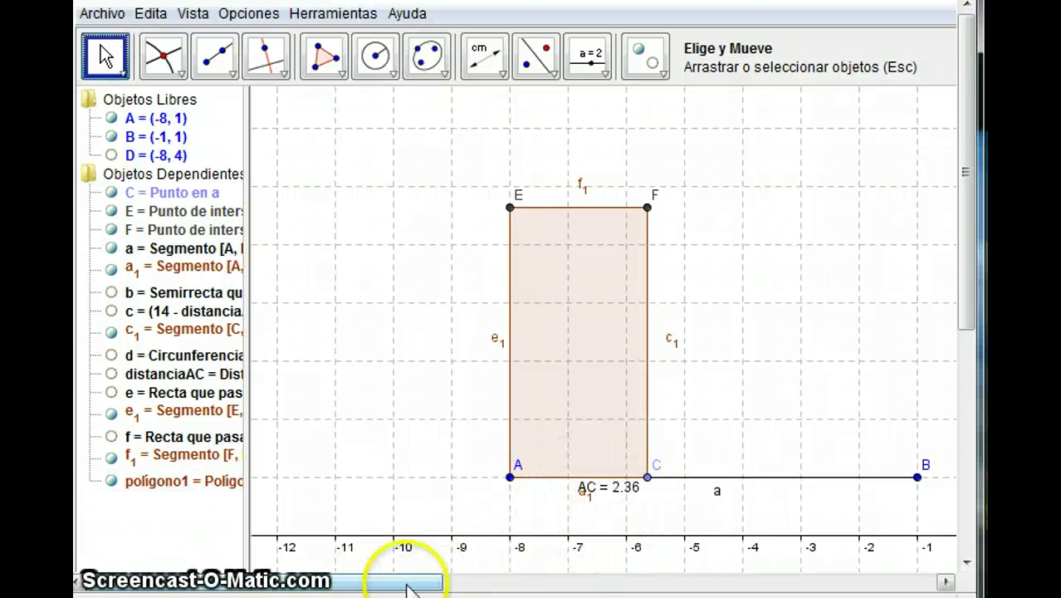
# Widen the algebra view so more of the object definitions fit
pyautogui.moveTo(408, 586); pyautogui.dragTo(334, 584)
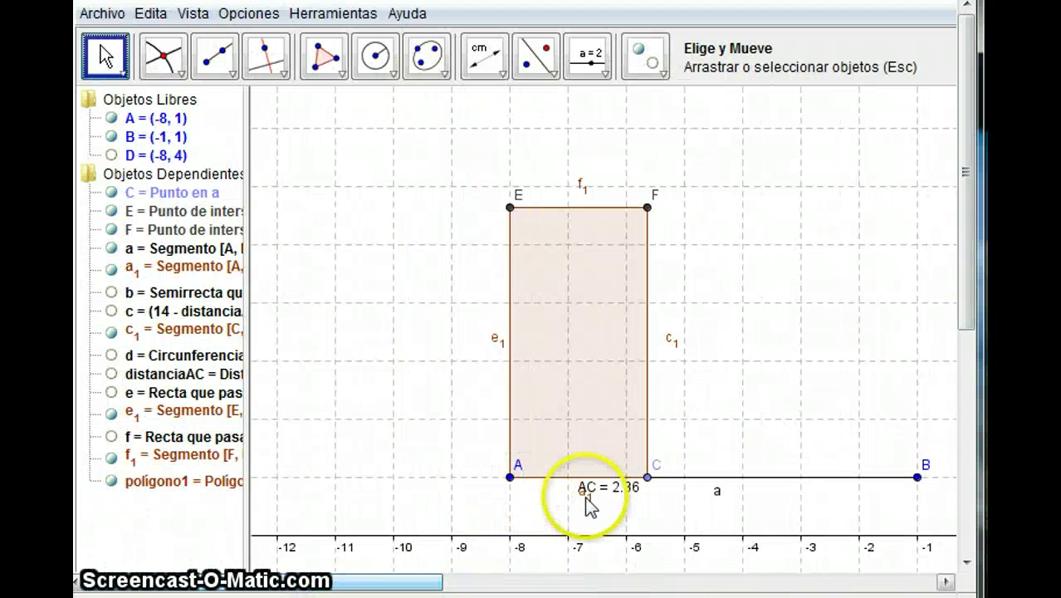
pyautogui.moveTo(249, 365); pyautogui.dragTo(342, 361)
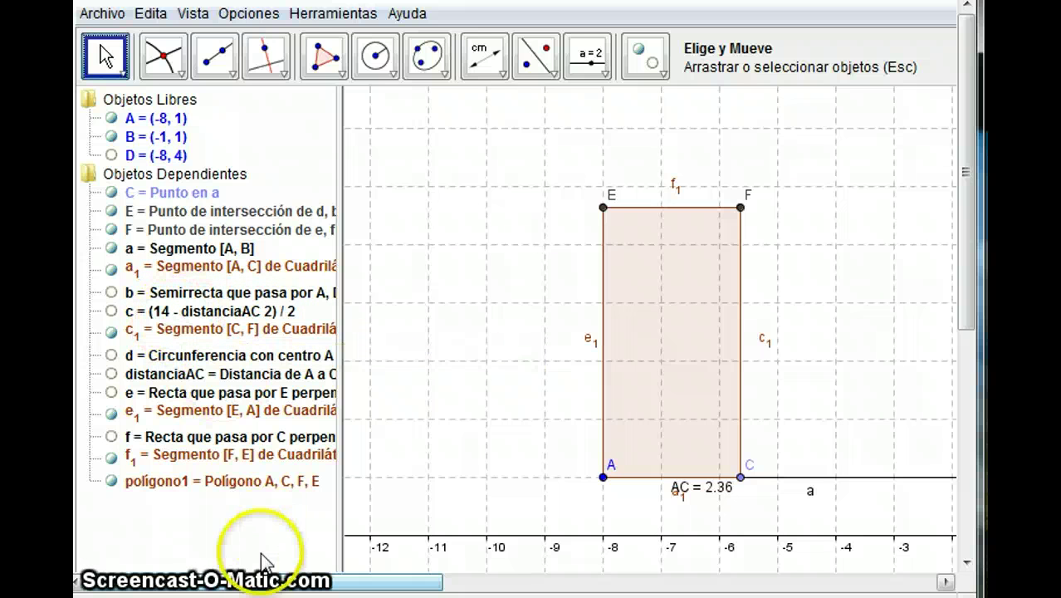
pyautogui.moveTo(223, 585)
pyautogui.mouseDown()
pyautogui.moveTo(284, 586)
pyautogui.moveTo(223, 585)
pyautogui.mouseUp()
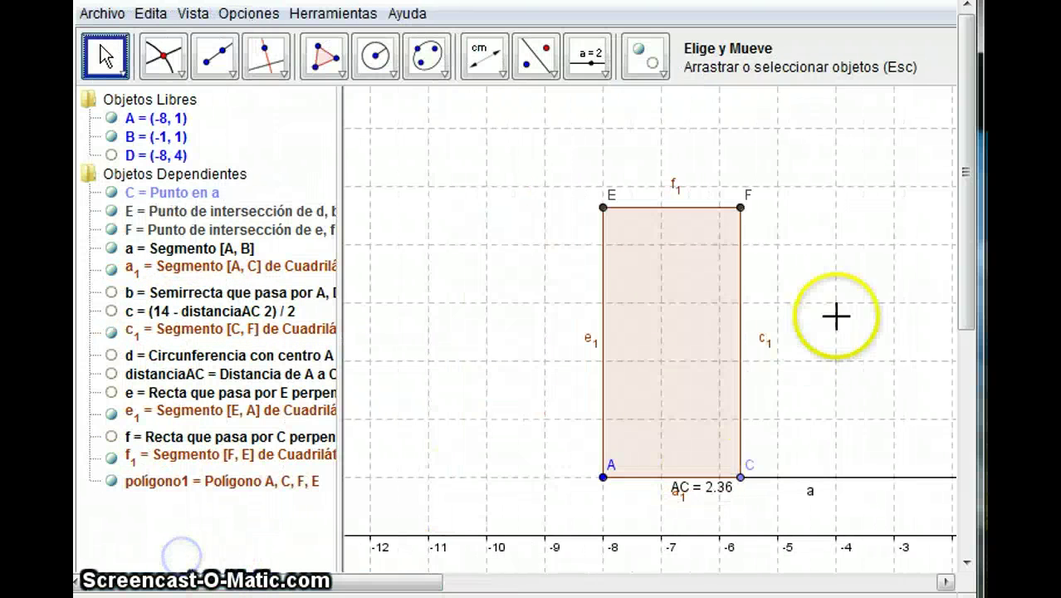
pyautogui.moveTo(976, 282); pyautogui.dragTo(975, 346)
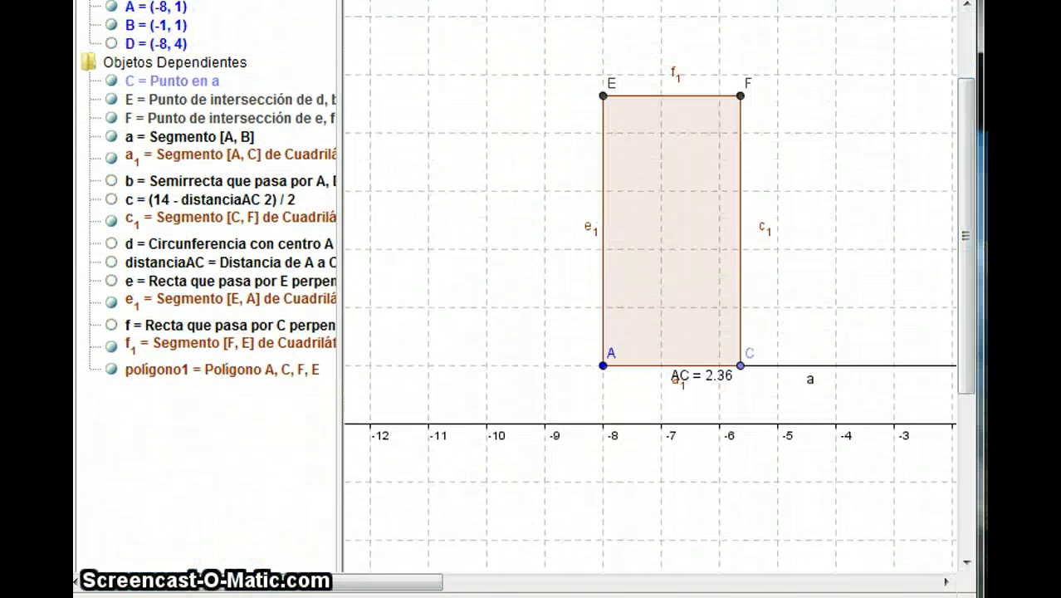
# Define point S on the x-axis as S=(distanciaAC,0)
pyautogui.moveTo(206, 585); pyautogui.dragTo(537, 585)
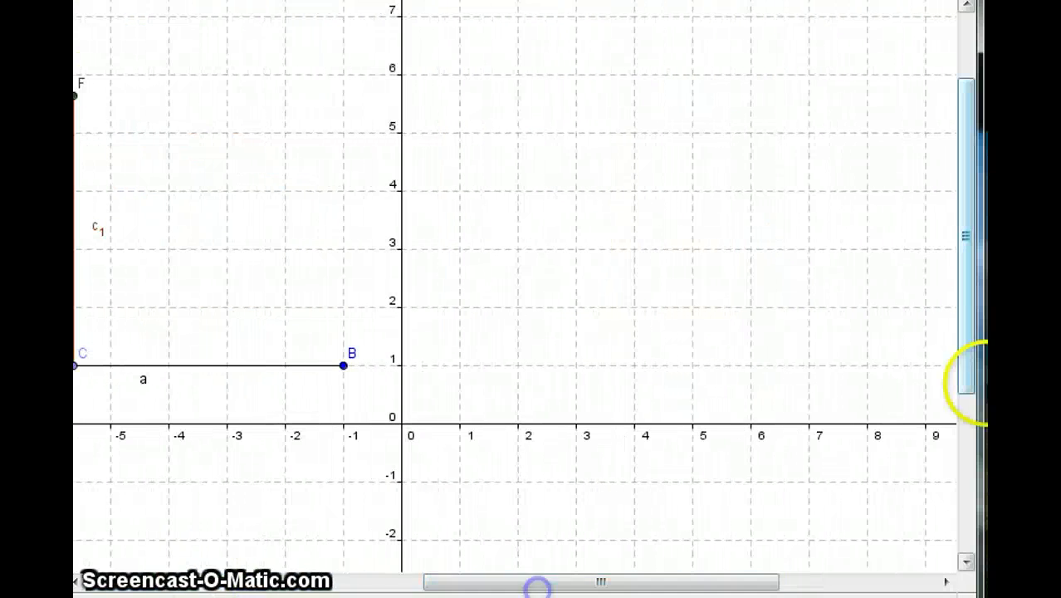
pyautogui.moveTo(975, 332); pyautogui.dragTo(967, 493)
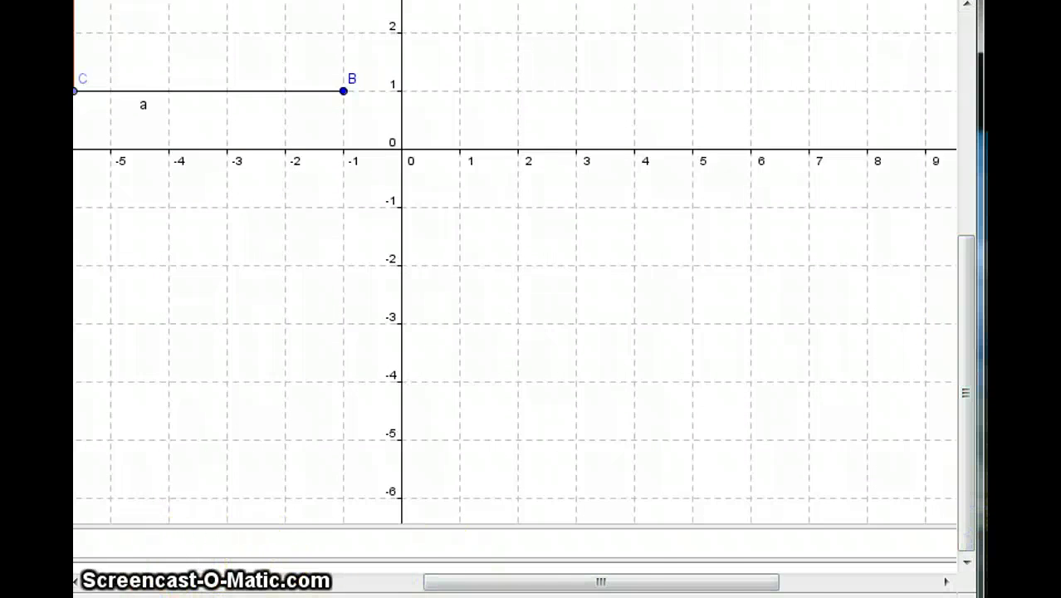
pyautogui.moveTo(685, 587); pyautogui.dragTo(335, 586)
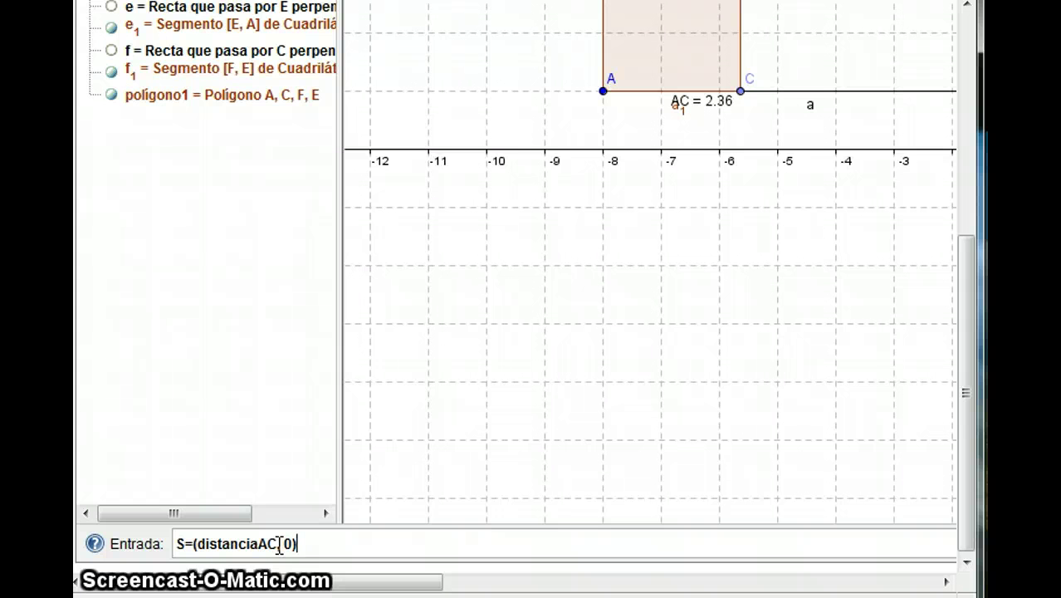
pyautogui.press('Return')
pyautogui.moveTo(359, 584); pyautogui.dragTo(824, 588)
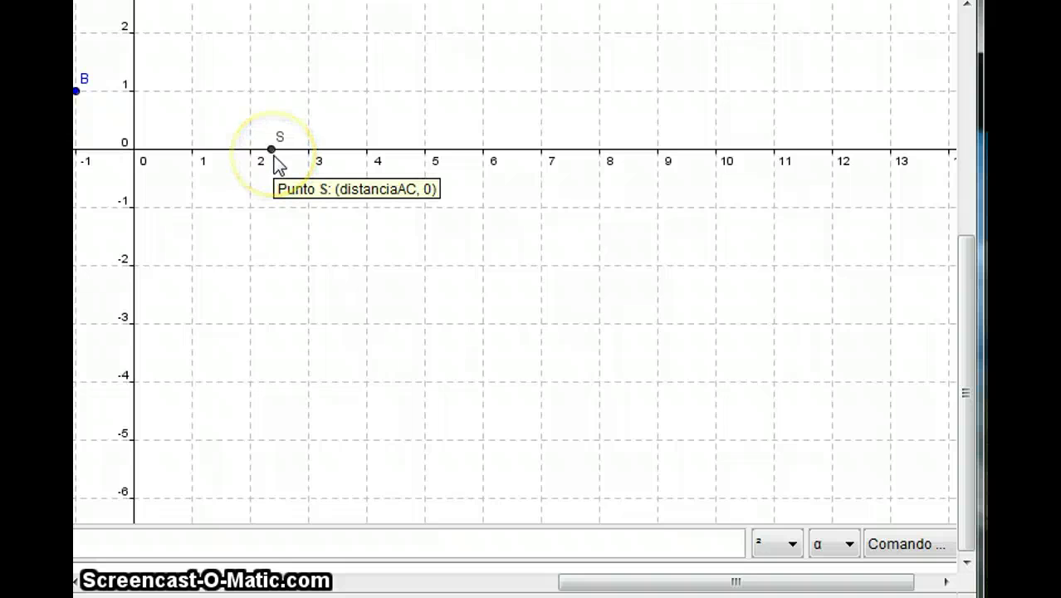
# Define point T on the y-axis as T=(0, c), using the rectangle's calculated height c
pyautogui.moveTo(728, 585); pyautogui.dragTo(197, 584)
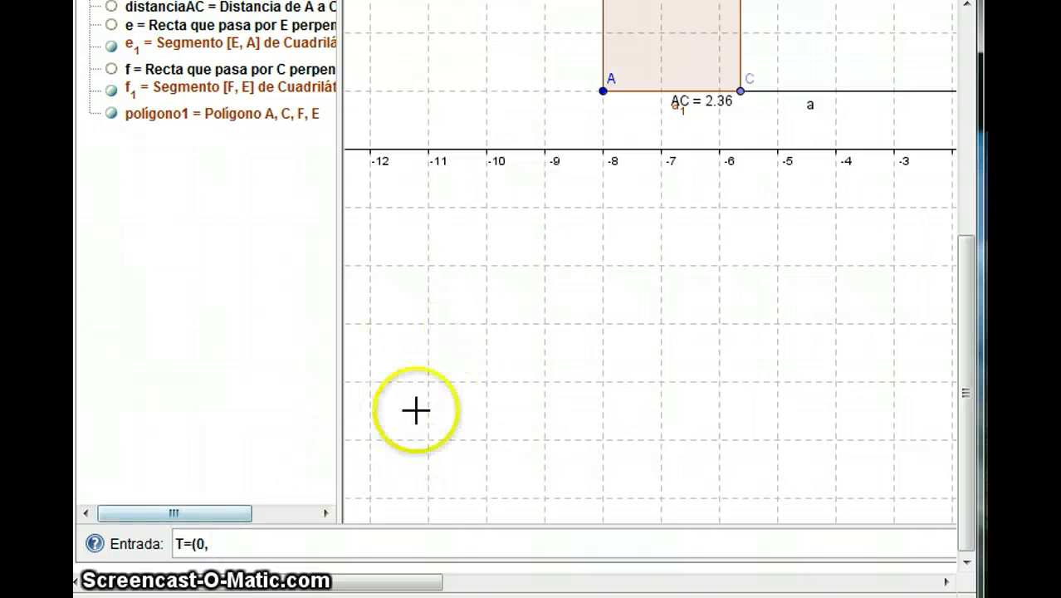
pyautogui.moveTo(967, 423); pyautogui.dragTo(967, 276)
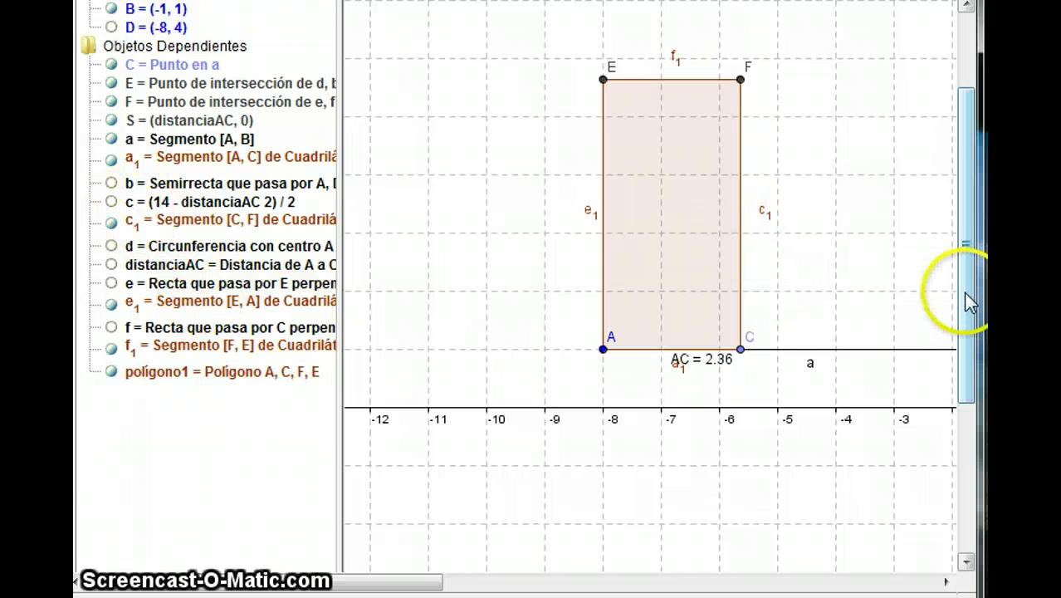
pyautogui.moveTo(969, 303); pyautogui.dragTo(970, 503)
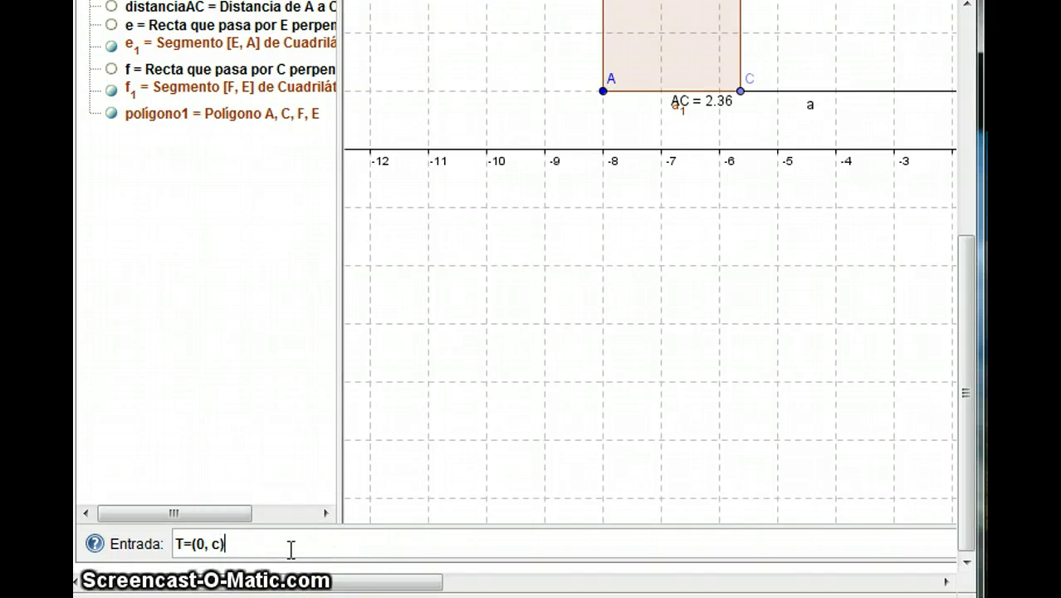
pyautogui.press('Return')
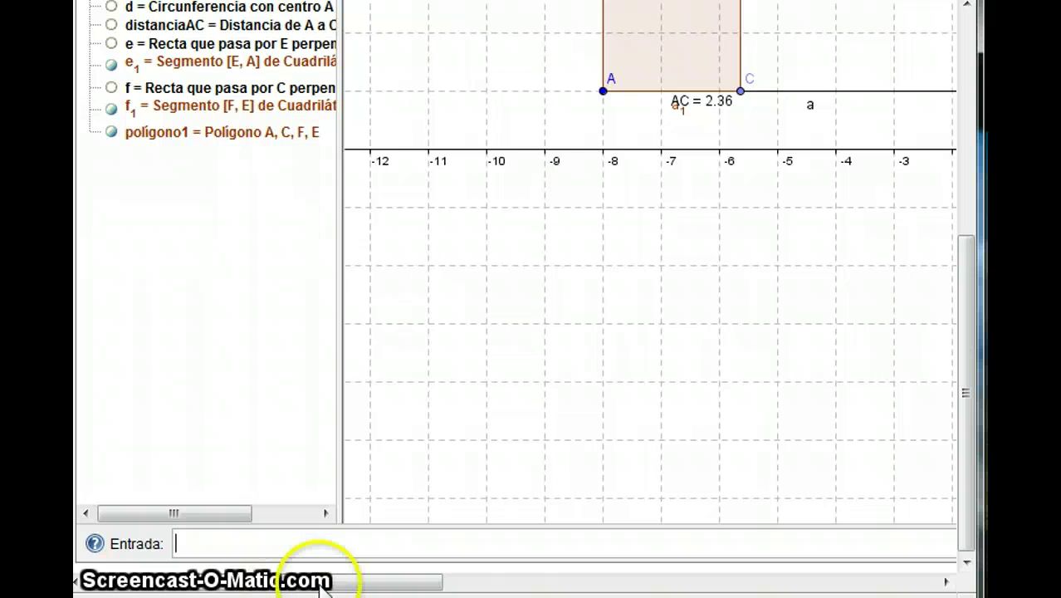
pyautogui.moveTo(320, 584); pyautogui.dragTo(717, 586)
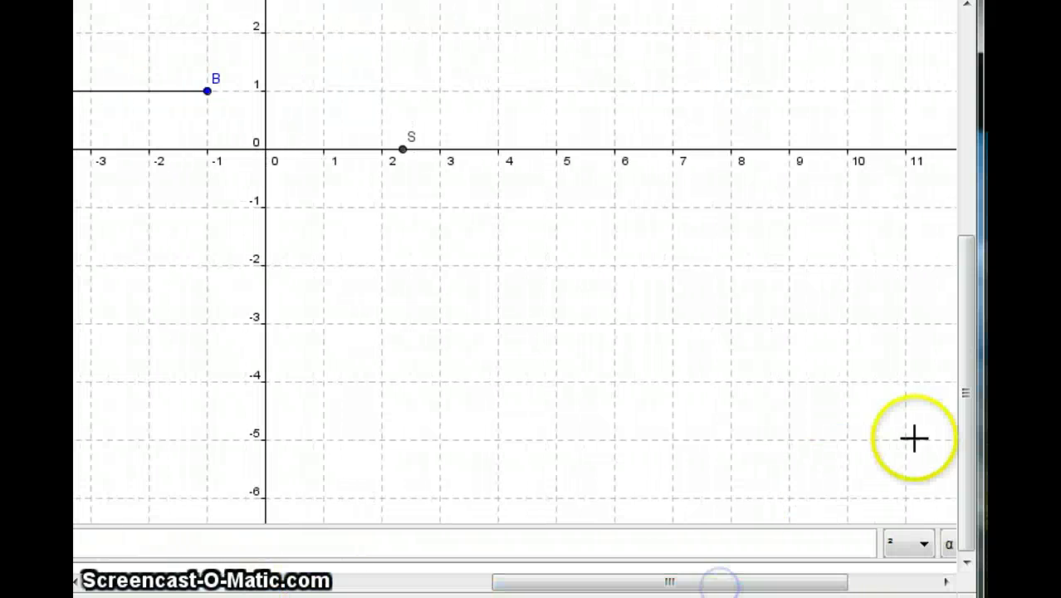
pyautogui.moveTo(967, 461); pyautogui.dragTo(967, 279)
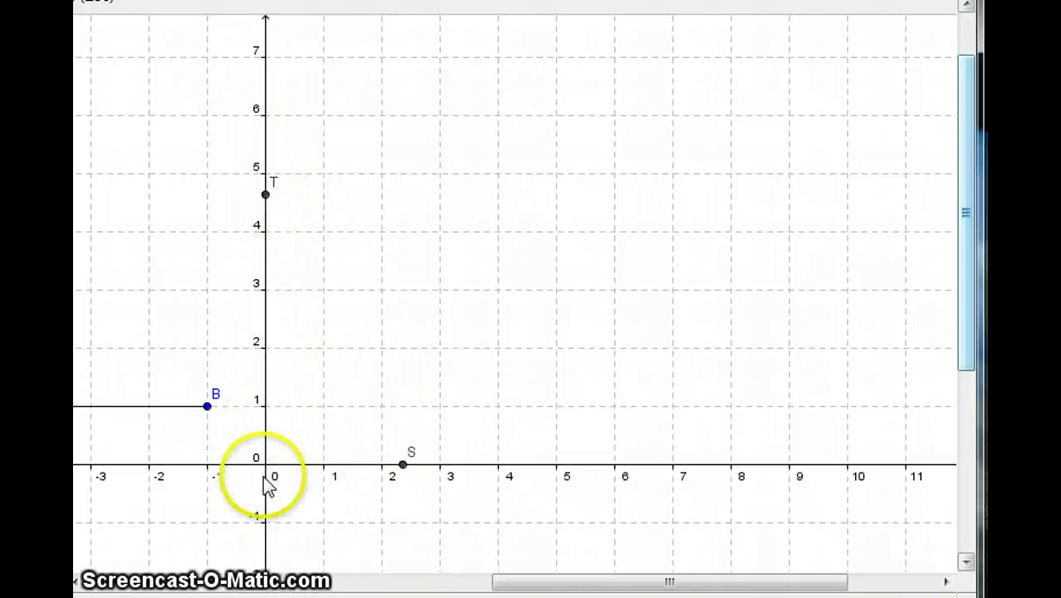
pyautogui.click(265, 195)
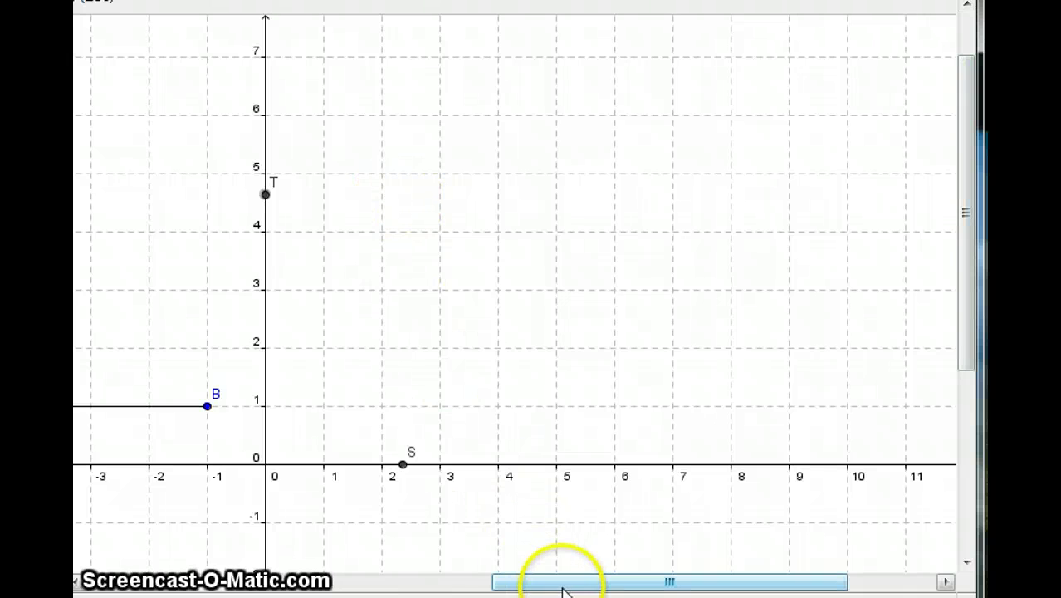
# Try to draw a perpendicular to the x-axis through point S
pyautogui.moveTo(974, 308); pyautogui.dragTo(963, 166)
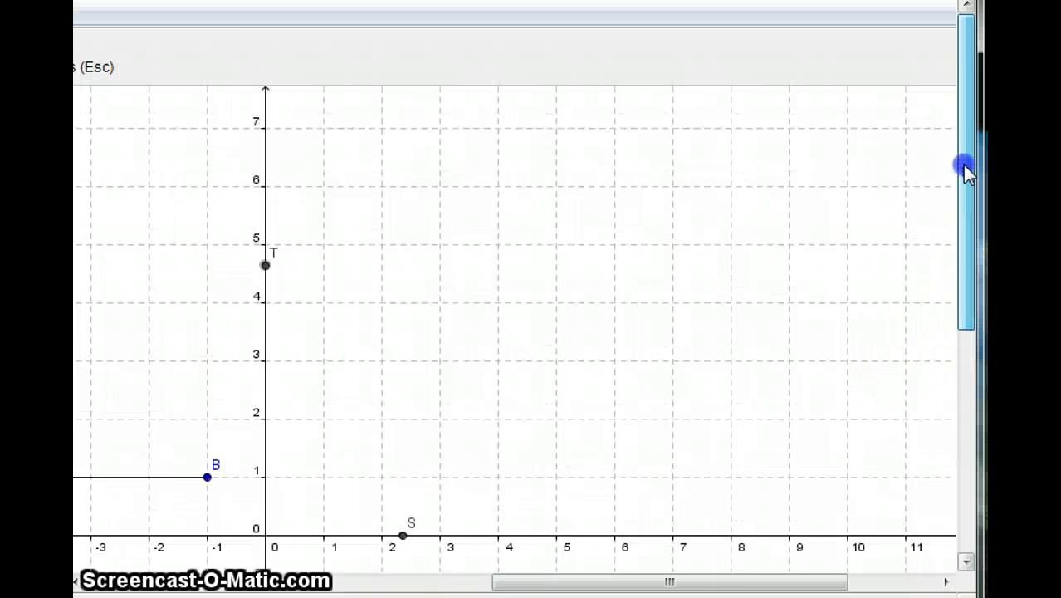
pyautogui.moveTo(734, 580); pyautogui.dragTo(189, 586)
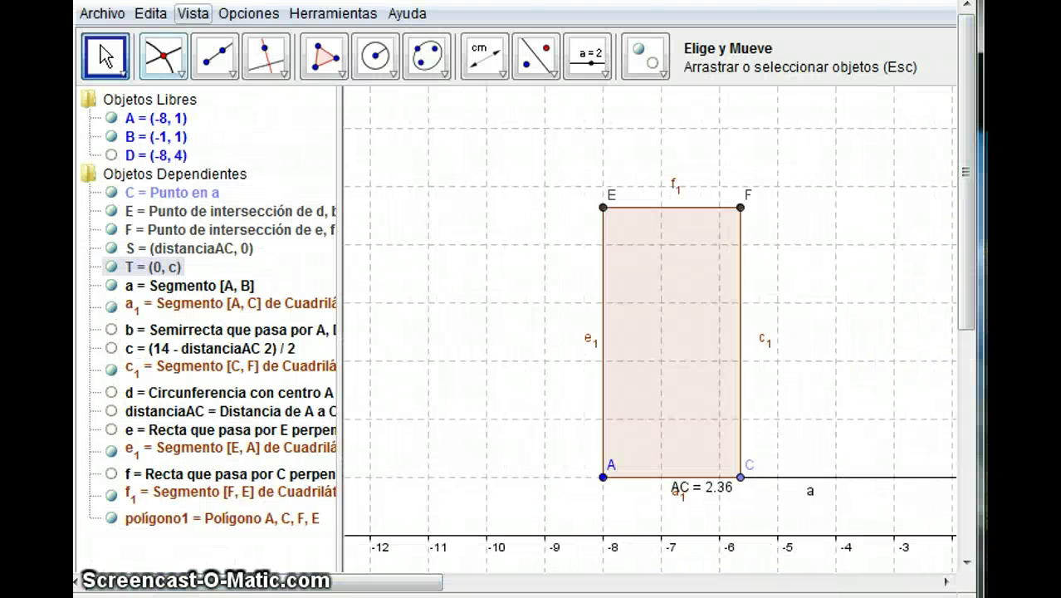
pyautogui.click(277, 74)
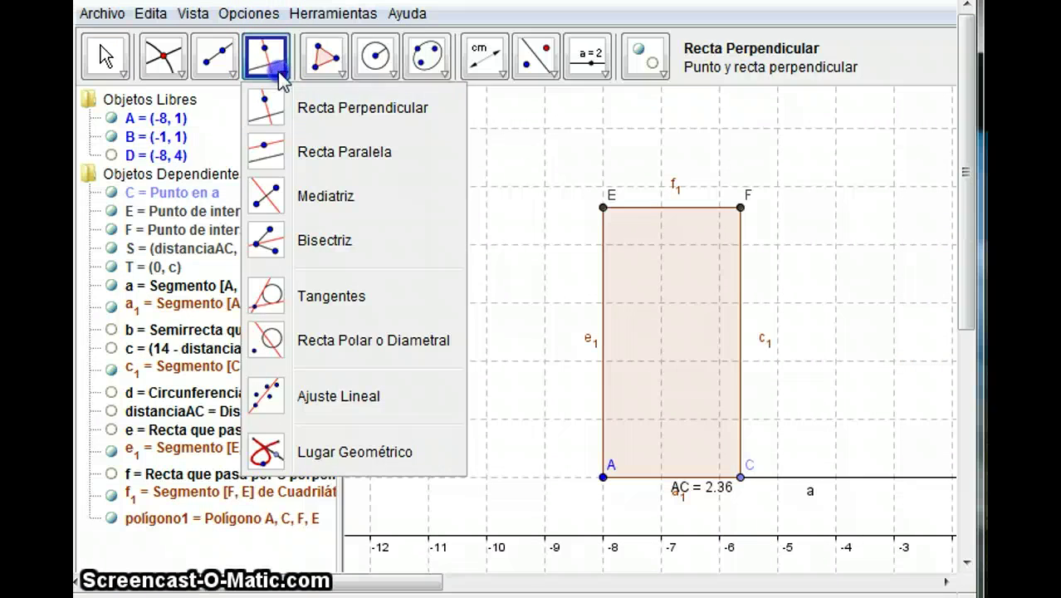
pyautogui.click(322, 115)
pyautogui.moveTo(404, 594); pyautogui.dragTo(765, 548)
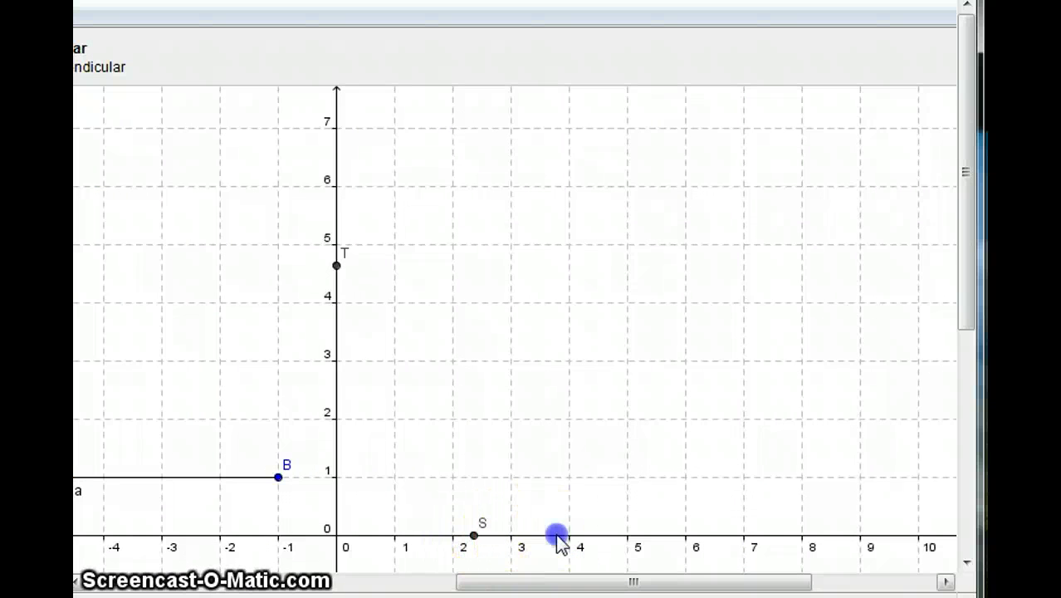
pyautogui.click(471, 534)
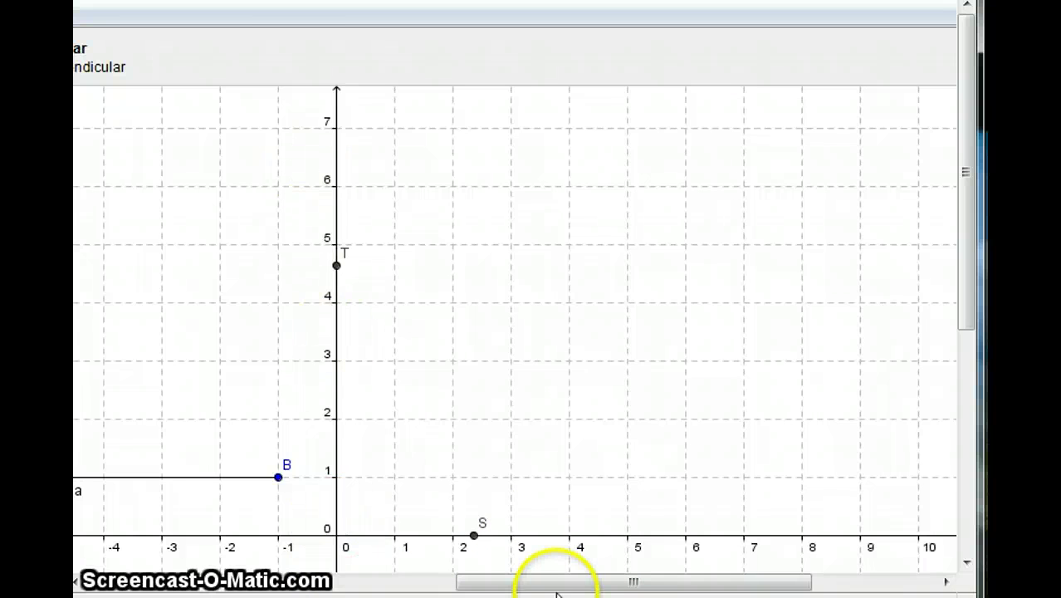
# Draw lines over both axes through two points each: (4, 0) and (5, 0), and (0, 3) and (0, 4)
pyautogui.moveTo(569, 585); pyautogui.dragTo(414, 581)
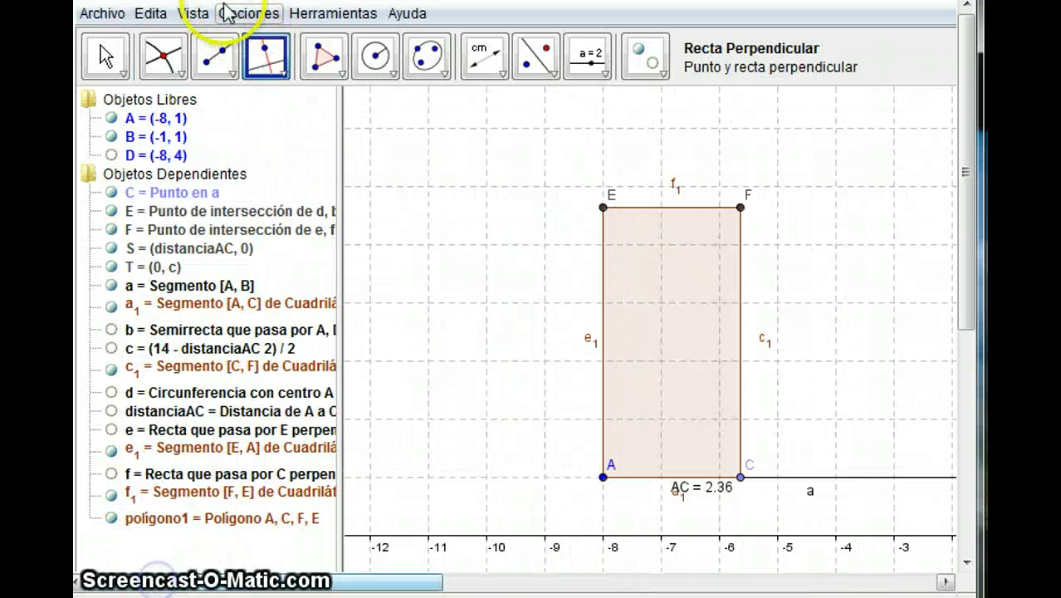
pyautogui.click(233, 77)
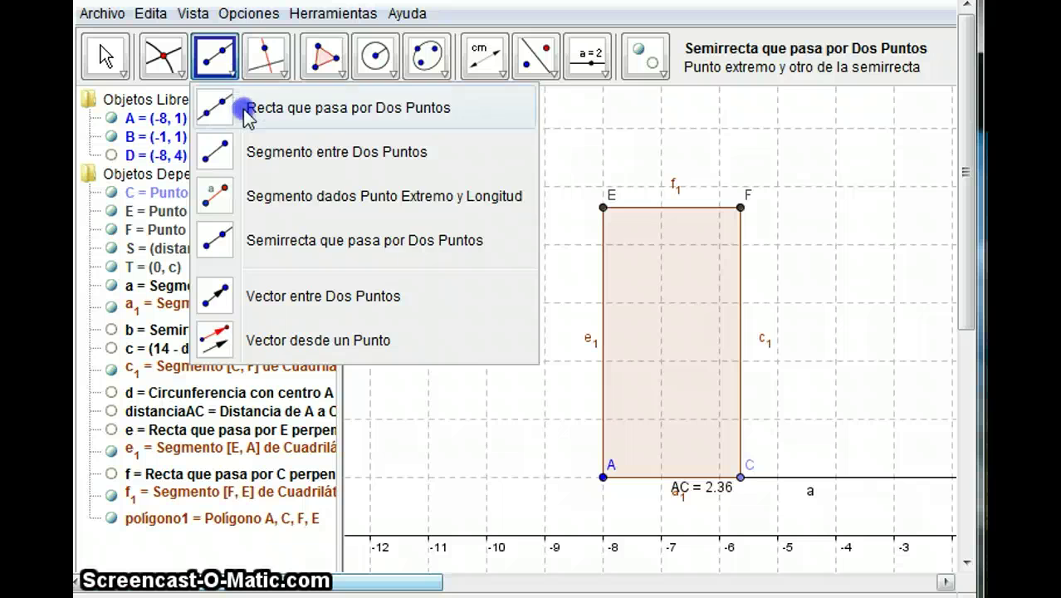
pyautogui.click(248, 112)
pyautogui.moveTo(392, 585); pyautogui.dragTo(703, 581)
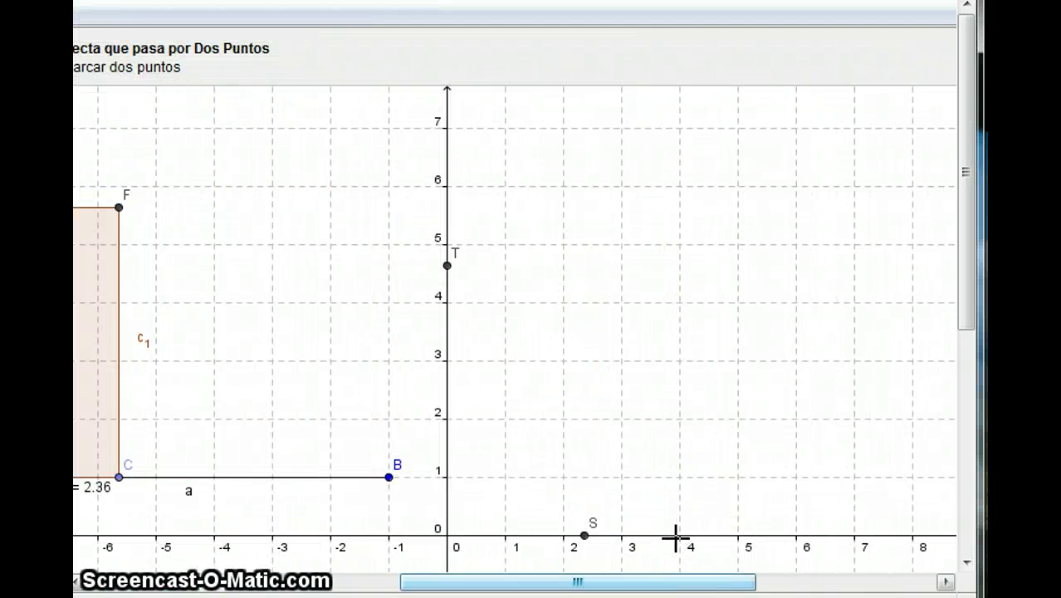
pyautogui.click(738, 535)
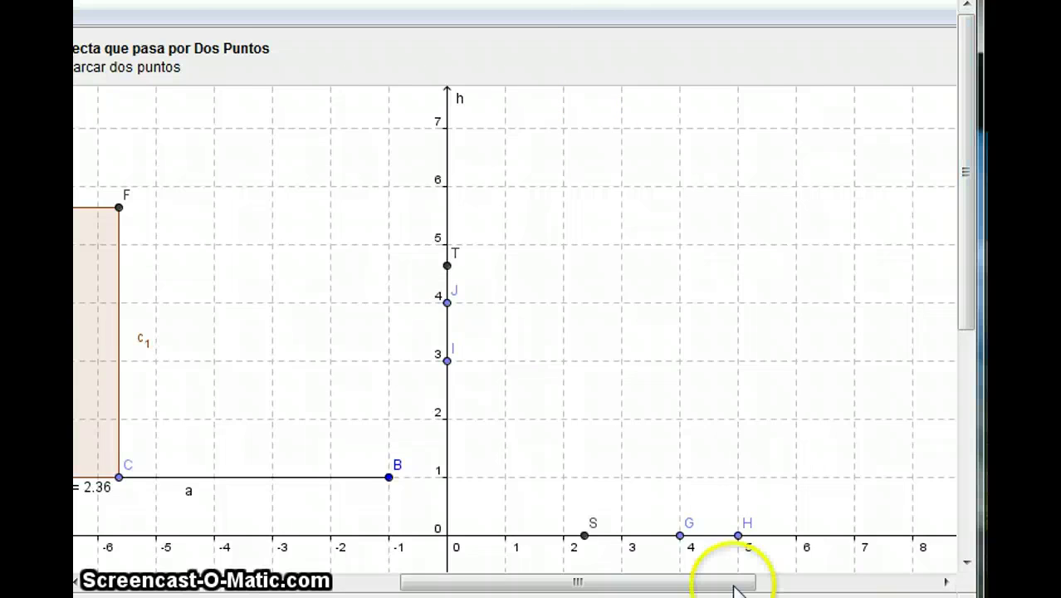
# Hide the helper points G, H, I and J that define the lines over the axes
pyautogui.moveTo(722, 581); pyautogui.dragTo(386, 581)
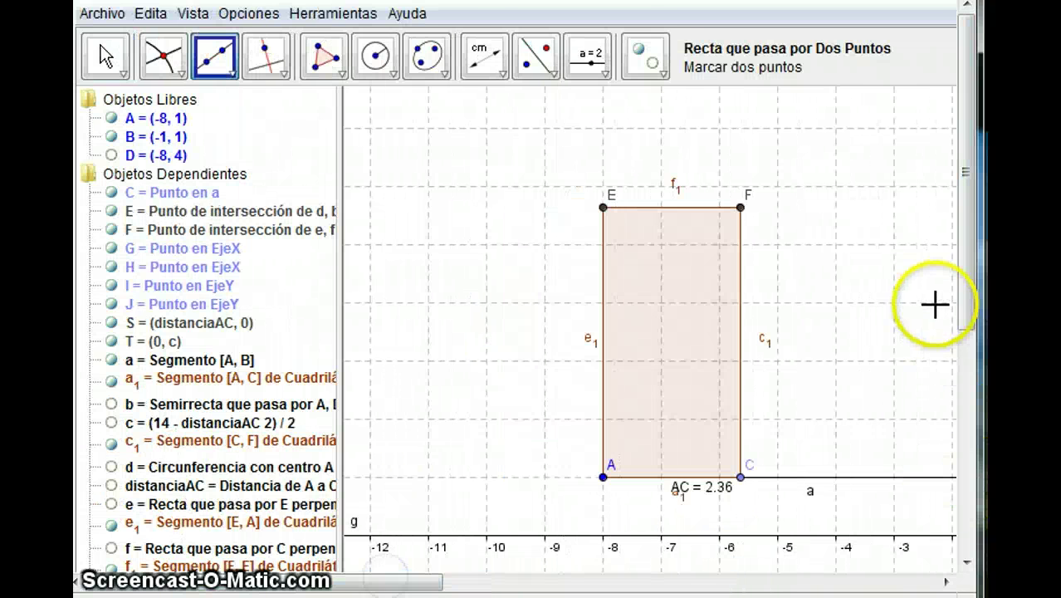
pyautogui.click(664, 70)
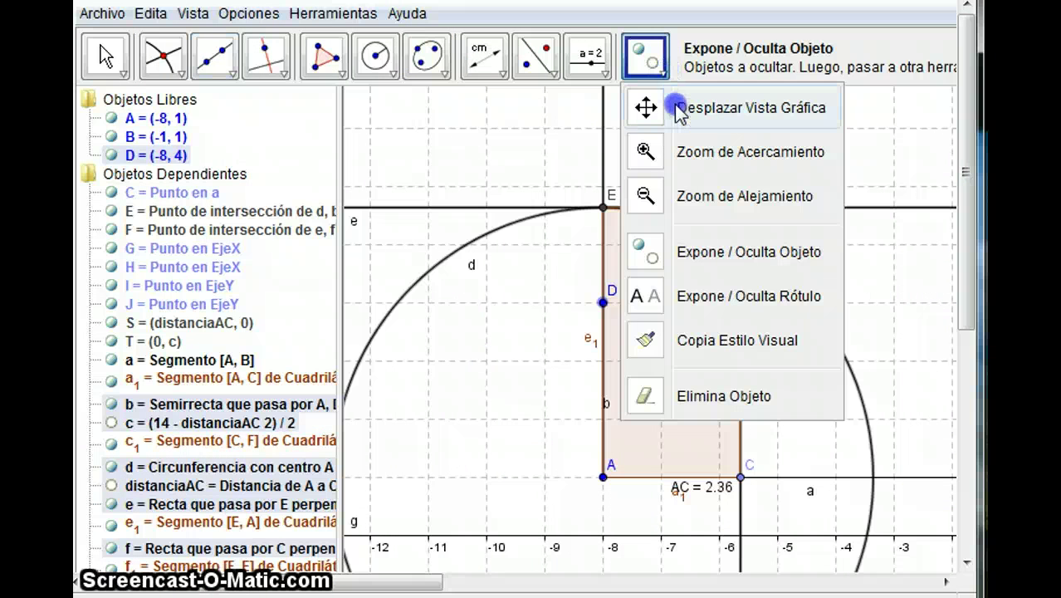
pyautogui.click(721, 252)
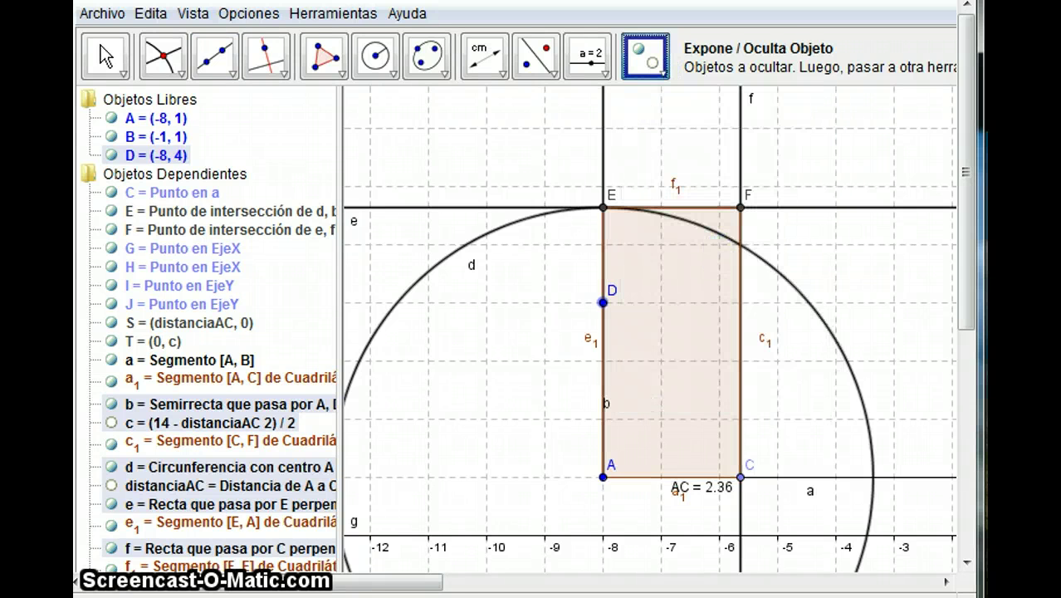
pyautogui.moveTo(412, 587); pyautogui.dragTo(826, 571)
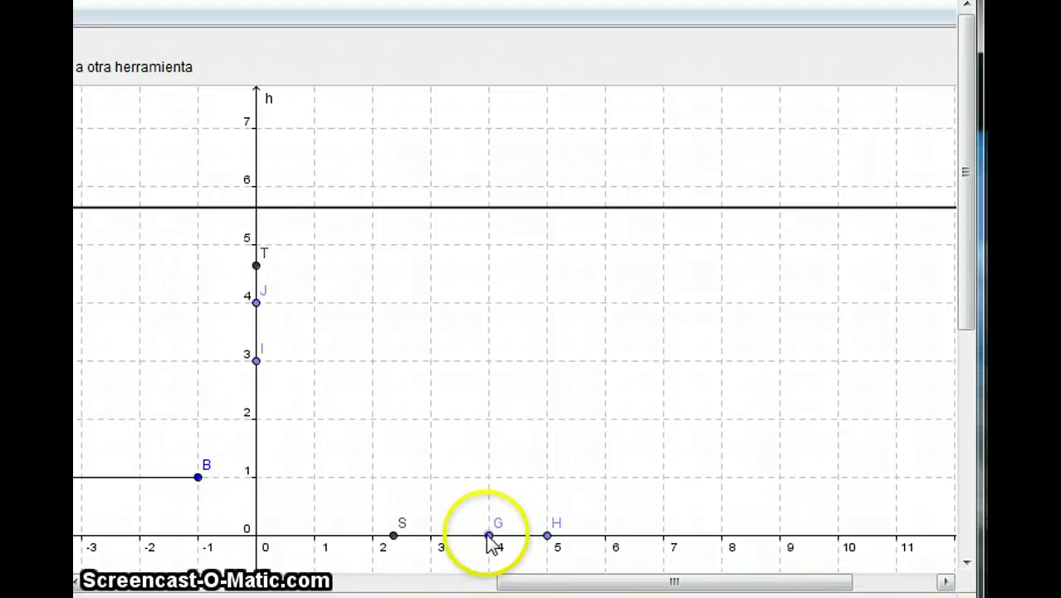
pyautogui.click(547, 536)
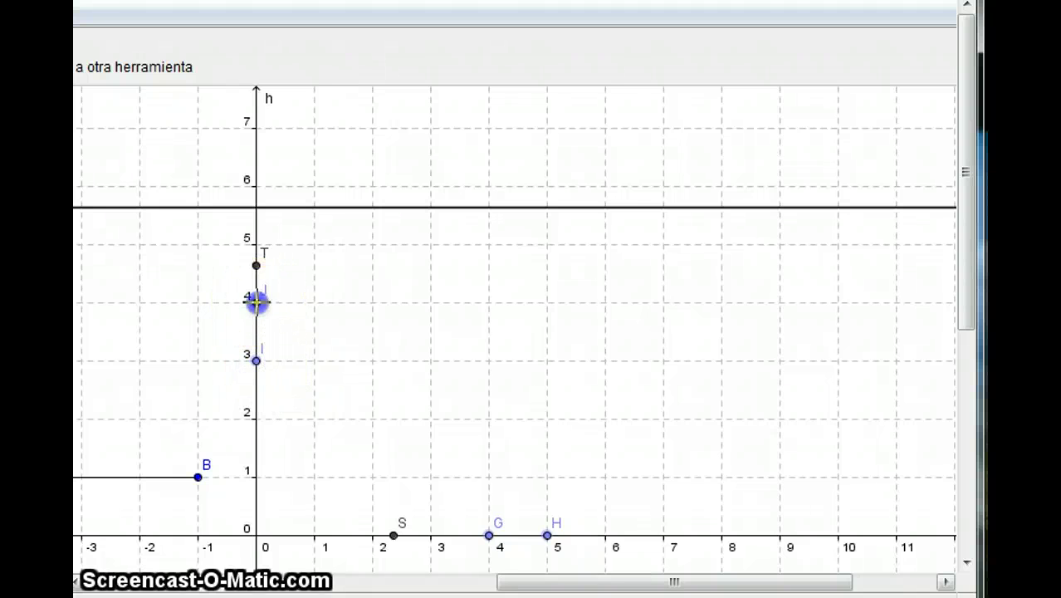
# Draw a perpendicular to line g through point S and a perpendicular to line h through point T
pyautogui.moveTo(644, 580); pyautogui.dragTo(302, 580)
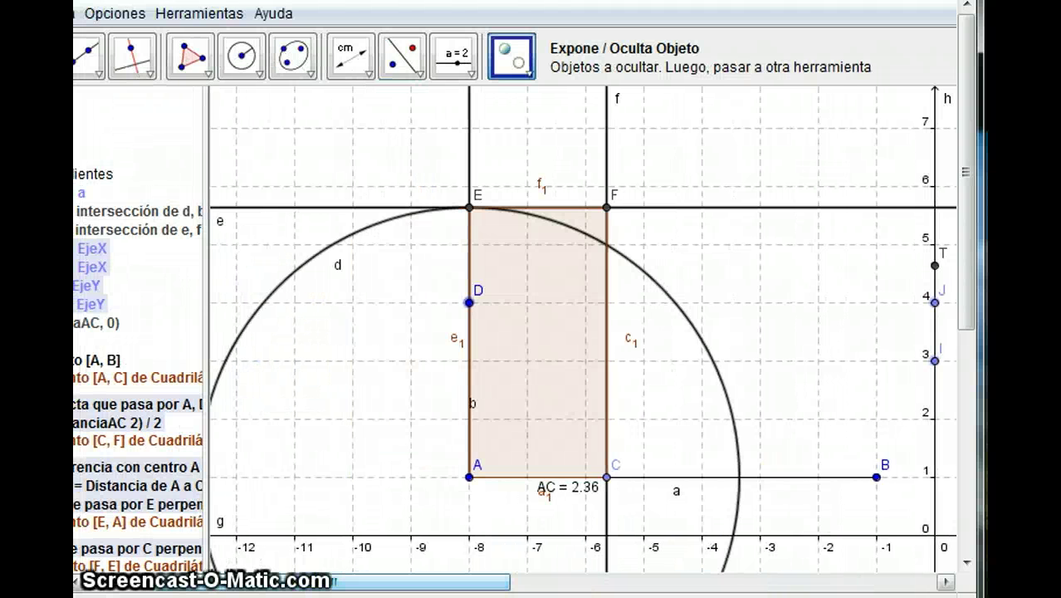
pyautogui.click(138, 80)
pyautogui.moveTo(450, 581); pyautogui.dragTo(336, 581)
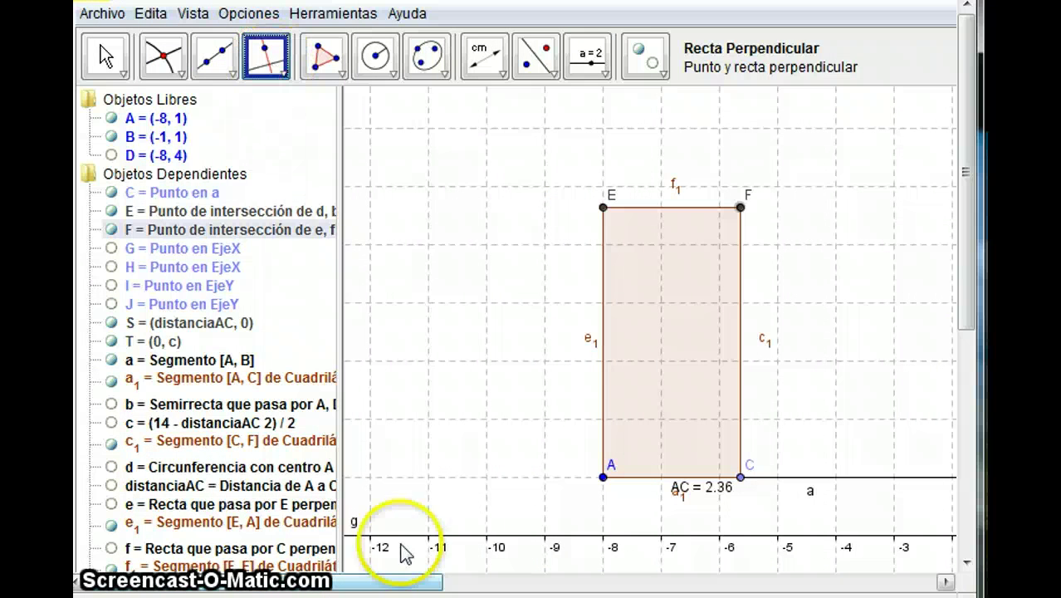
pyautogui.moveTo(408, 580); pyautogui.dragTo(725, 581)
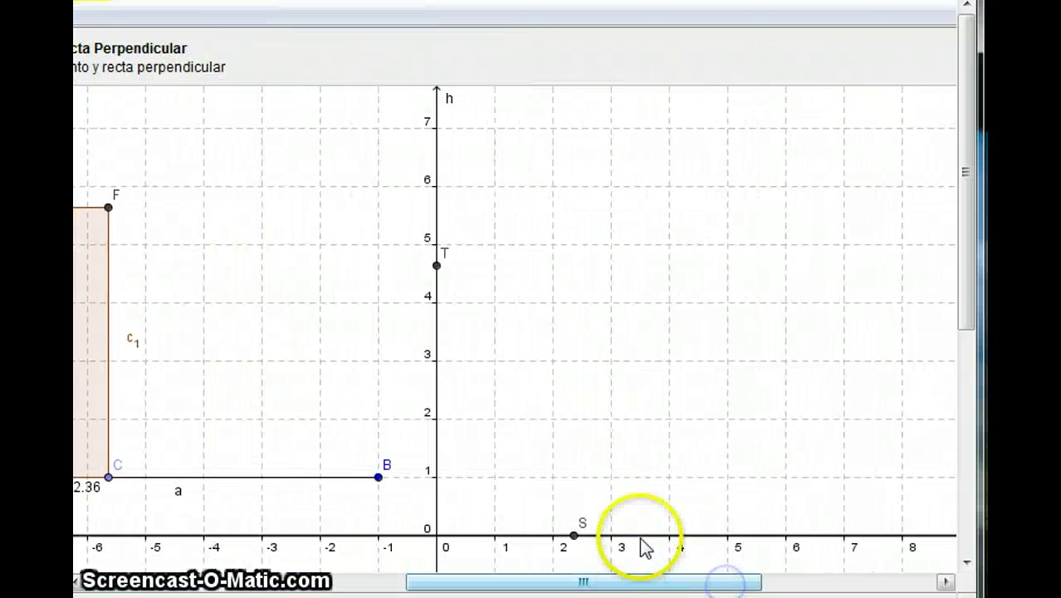
pyautogui.click(565, 539)
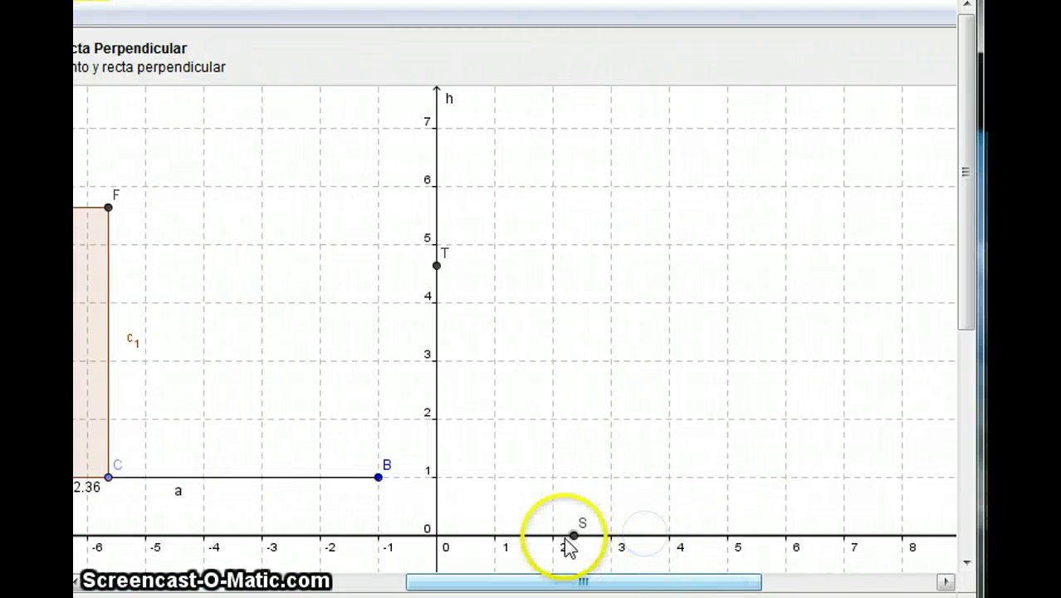
pyautogui.click(519, 538)
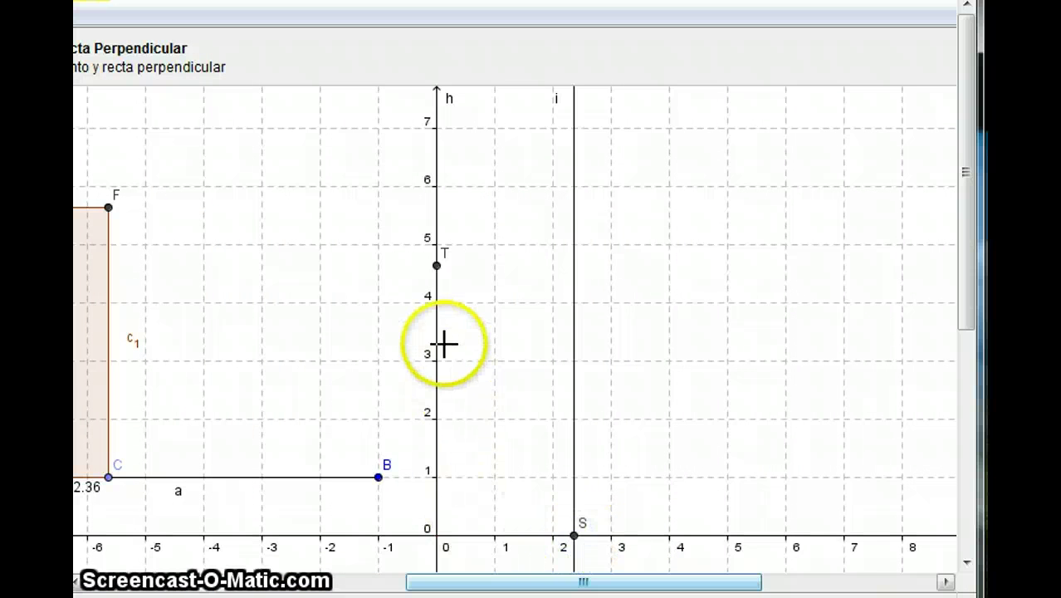
pyautogui.click(444, 271)
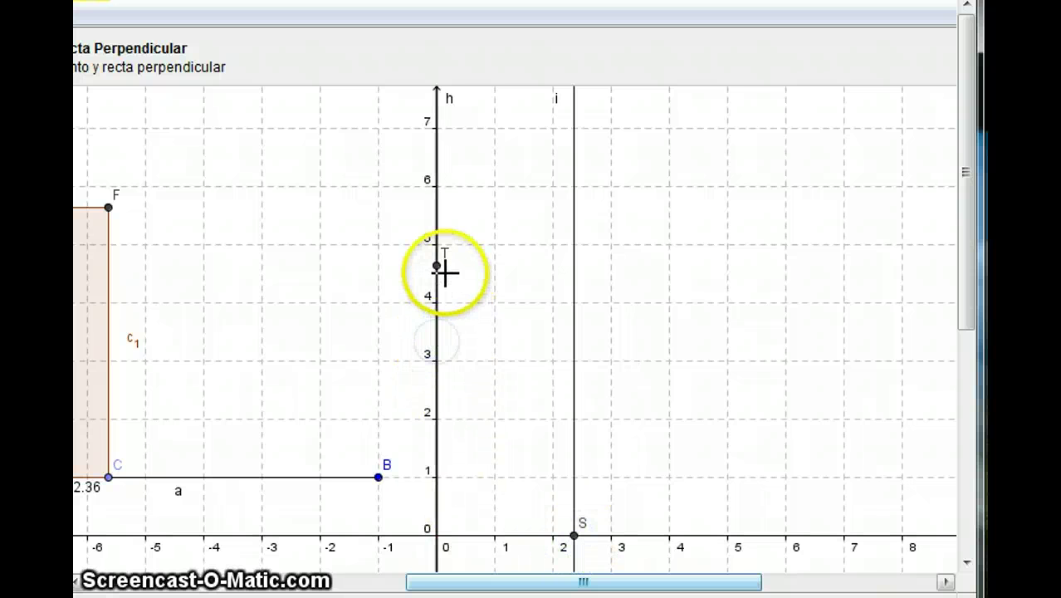
pyautogui.click(438, 269)
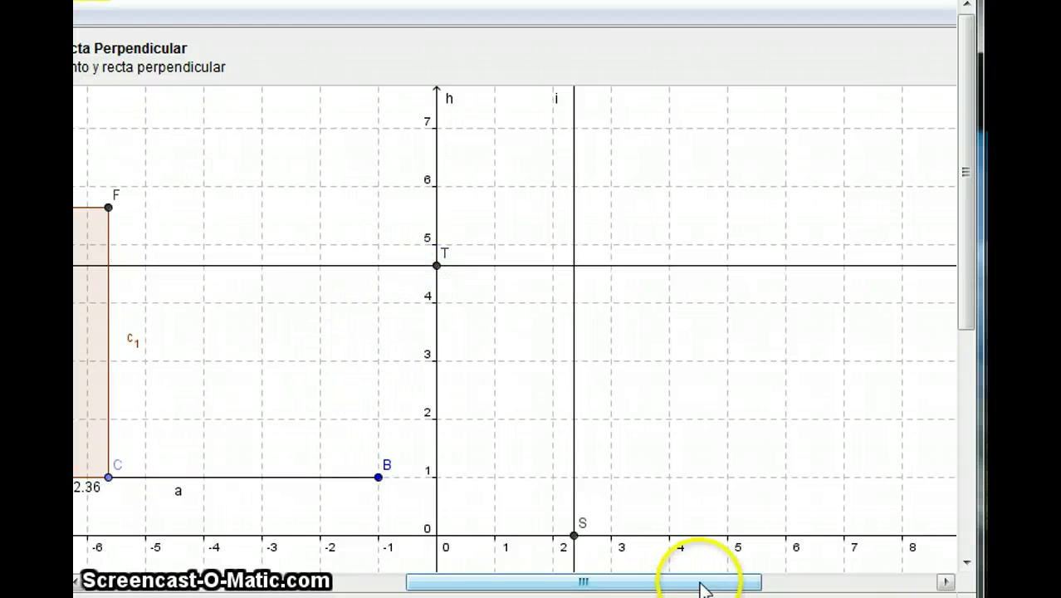
# Mark the intersection point of the perpendicular through S and the perpendicular through T
pyautogui.moveTo(702, 588); pyautogui.dragTo(407, 586)
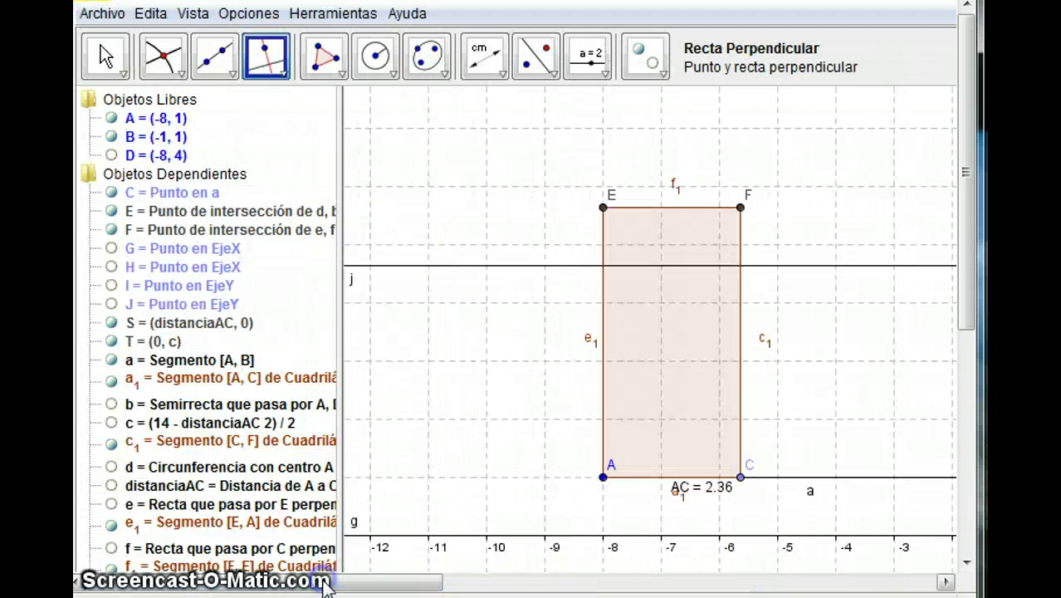
pyautogui.click(168, 59)
pyautogui.moveTo(412, 588); pyautogui.dragTo(769, 565)
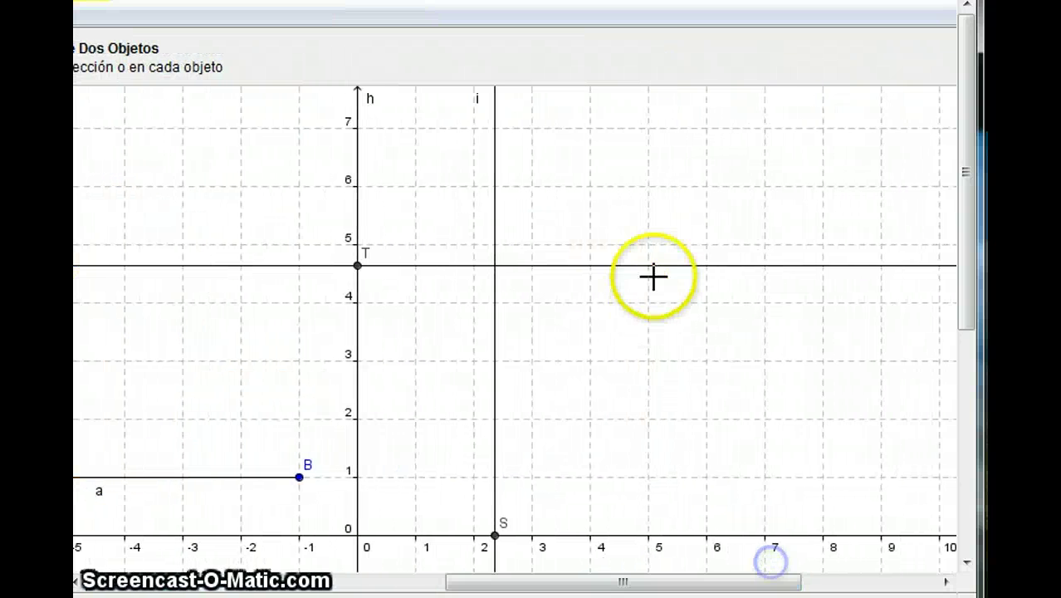
pyautogui.click(494, 234)
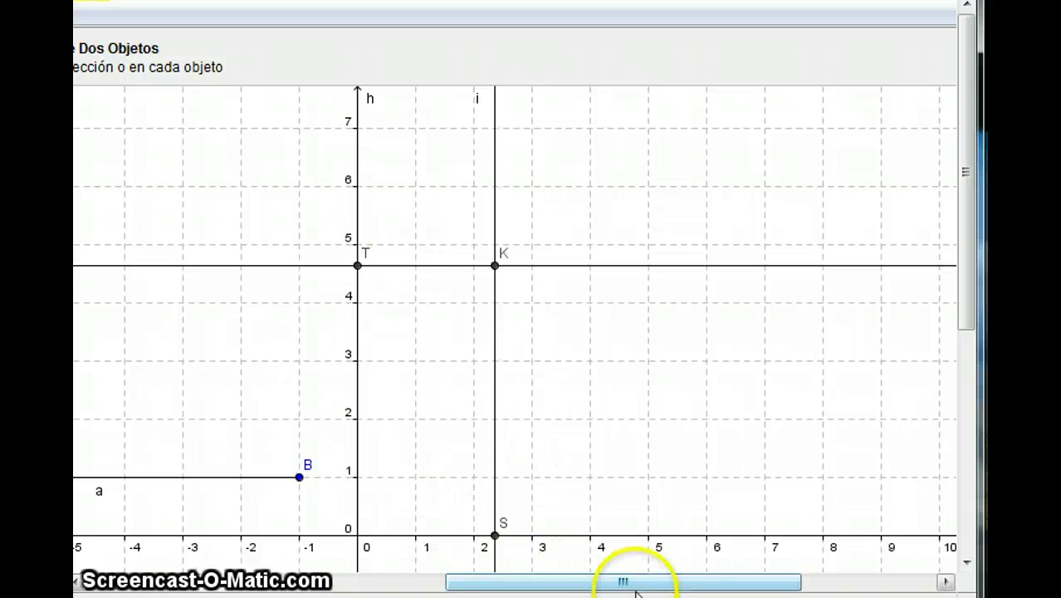
# Hide the perpendicular line through S and the perpendicular line through T, keeping their intersection point K
pyautogui.moveTo(640, 583)
pyautogui.mouseDown()
pyautogui.moveTo(266, 584)
pyautogui.moveTo(430, 573)
pyautogui.moveTo(309, 573)
pyautogui.moveTo(471, 552)
pyautogui.moveTo(213, 556)
pyautogui.mouseUp()
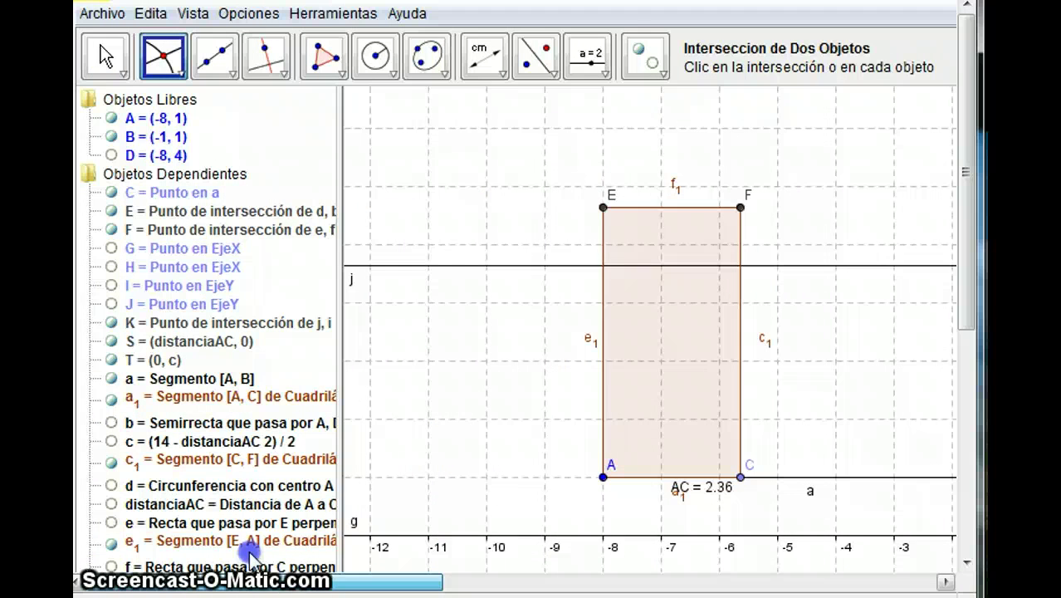
pyautogui.click(665, 68)
pyautogui.moveTo(402, 573); pyautogui.dragTo(909, 581)
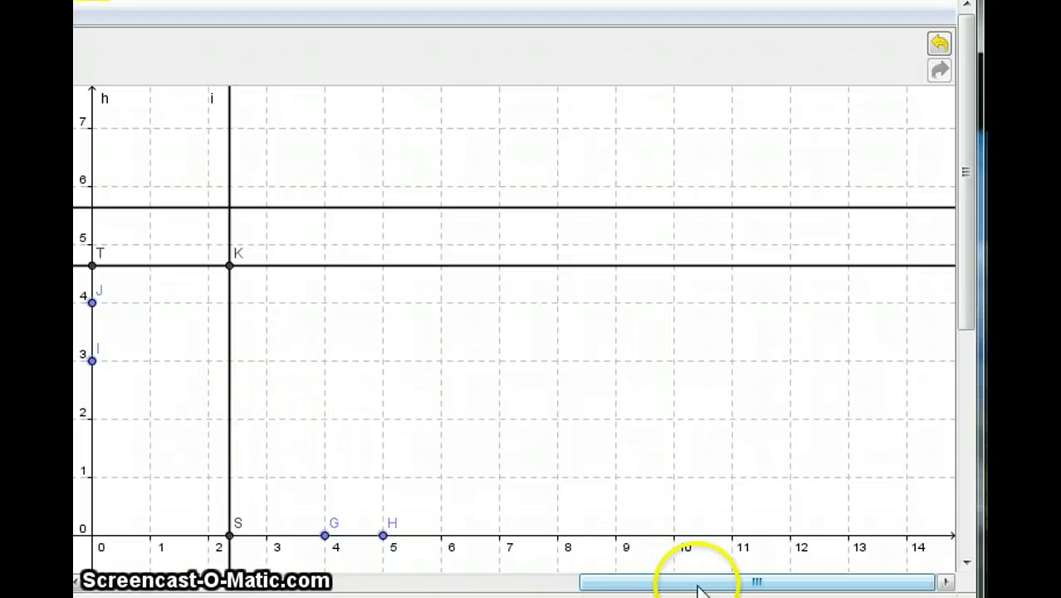
pyautogui.moveTo(779, 587); pyautogui.dragTo(274, 588)
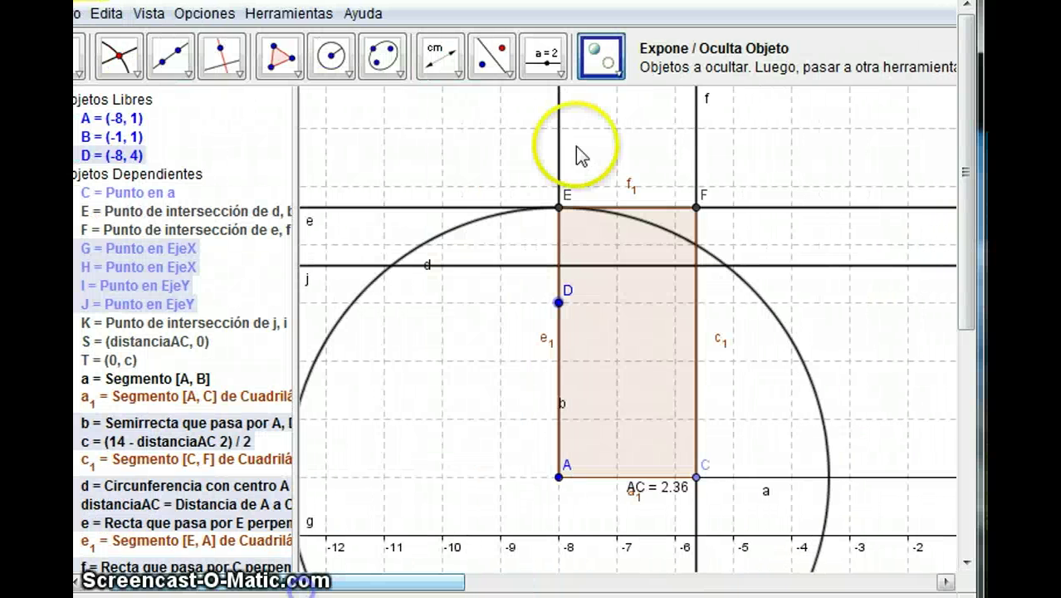
pyautogui.click(121, 58)
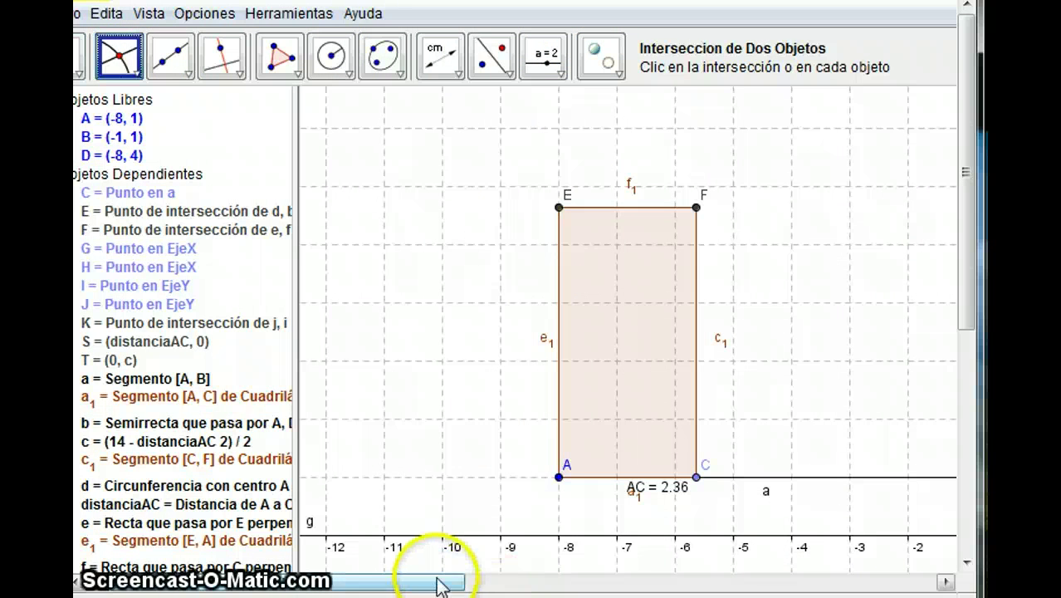
pyautogui.moveTo(440, 586); pyautogui.dragTo(656, 583)
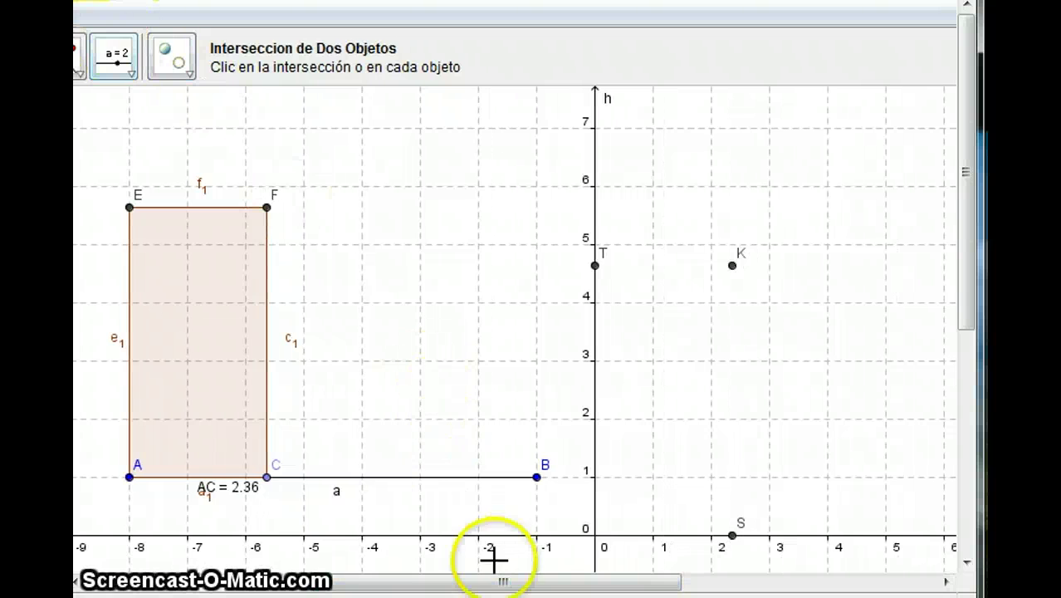
# Move point C along segment AB until AC is about 3.46, so the rectangle and points S, T and K update
pyautogui.moveTo(505, 580); pyautogui.dragTo(244, 525)
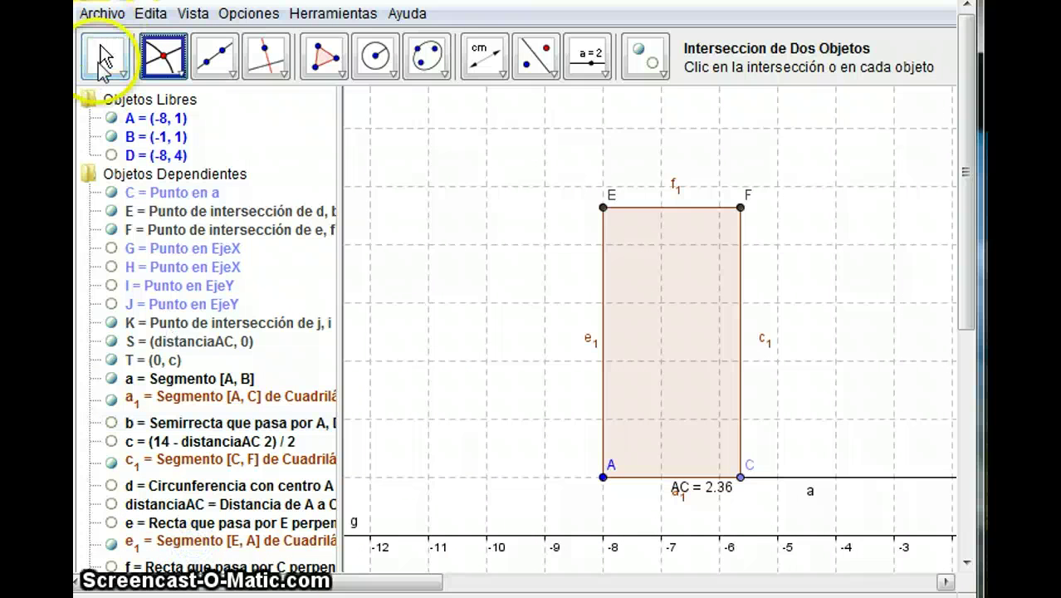
pyautogui.click(103, 59)
pyautogui.moveTo(442, 579); pyautogui.dragTo(704, 585)
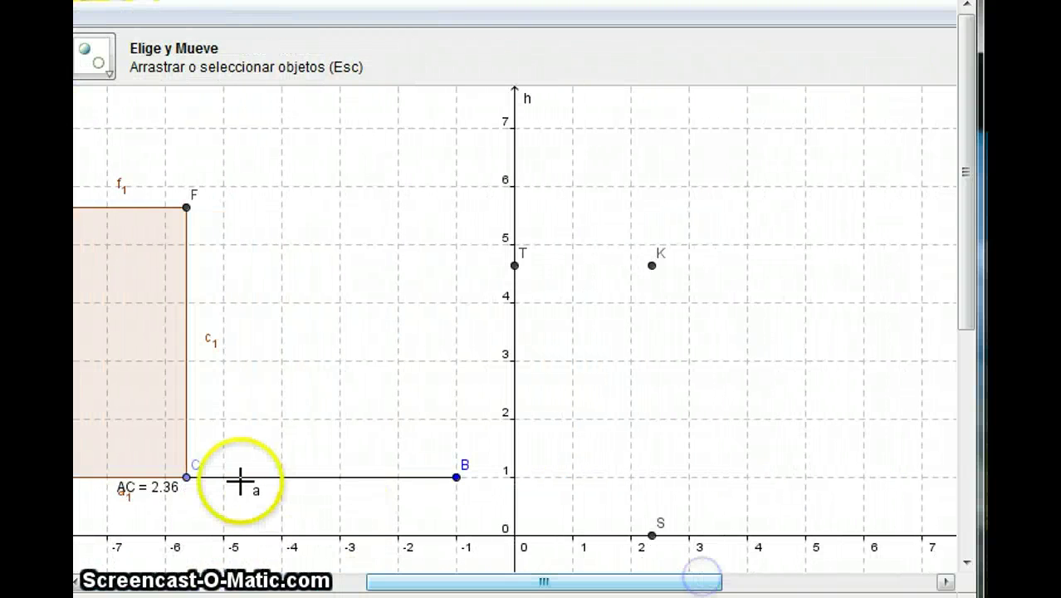
pyautogui.moveTo(186, 479); pyautogui.dragTo(252, 502)
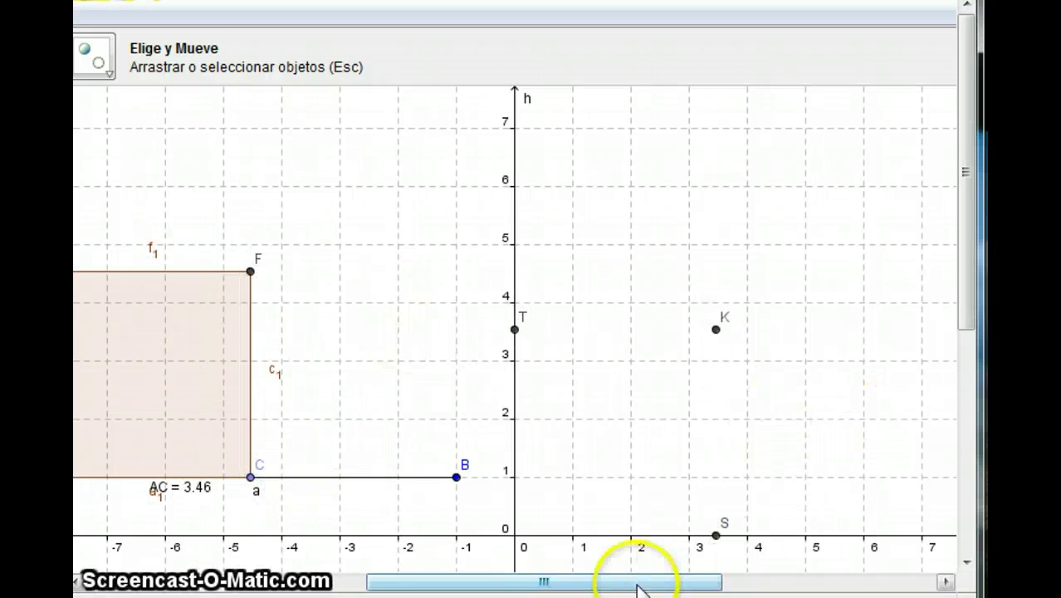
# Draw a segment between points S and K
pyautogui.moveTo(596, 587); pyautogui.dragTo(300, 585)
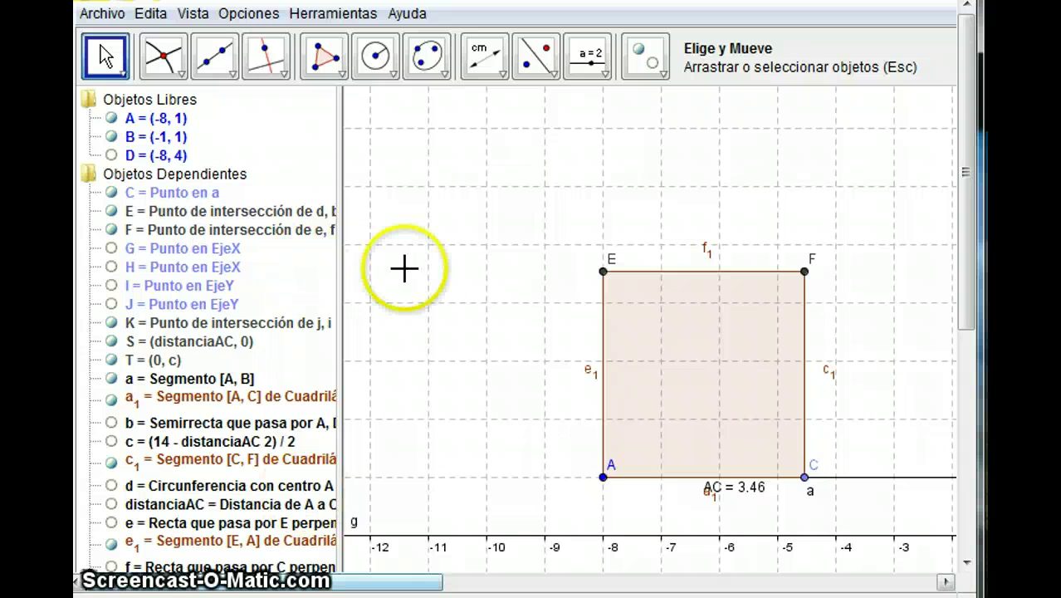
pyautogui.click(222, 74)
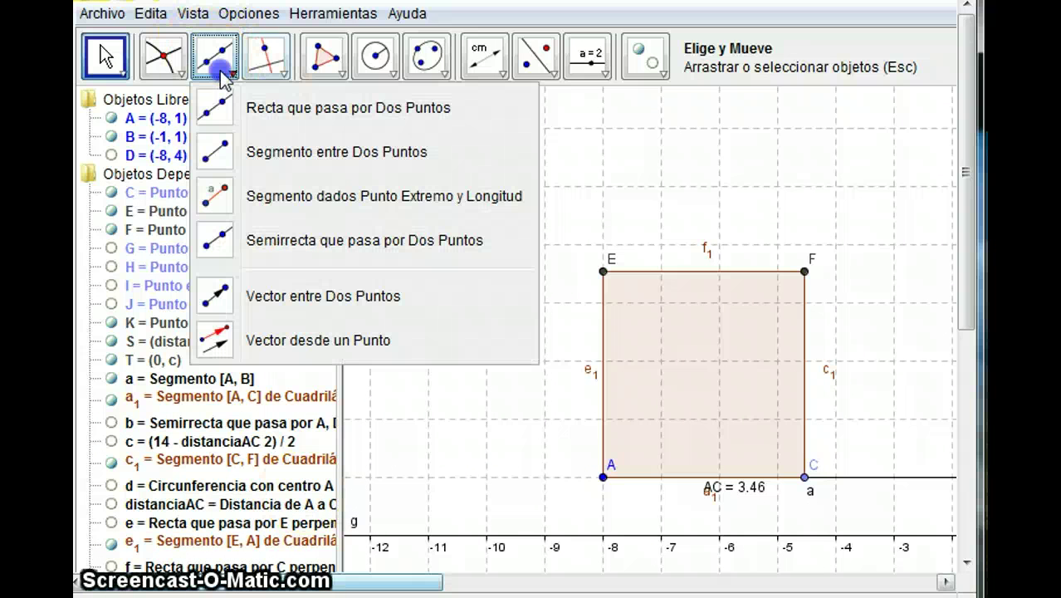
pyautogui.click(249, 152)
pyautogui.moveTo(301, 585); pyautogui.dragTo(618, 586)
pyautogui.click(656, 536)
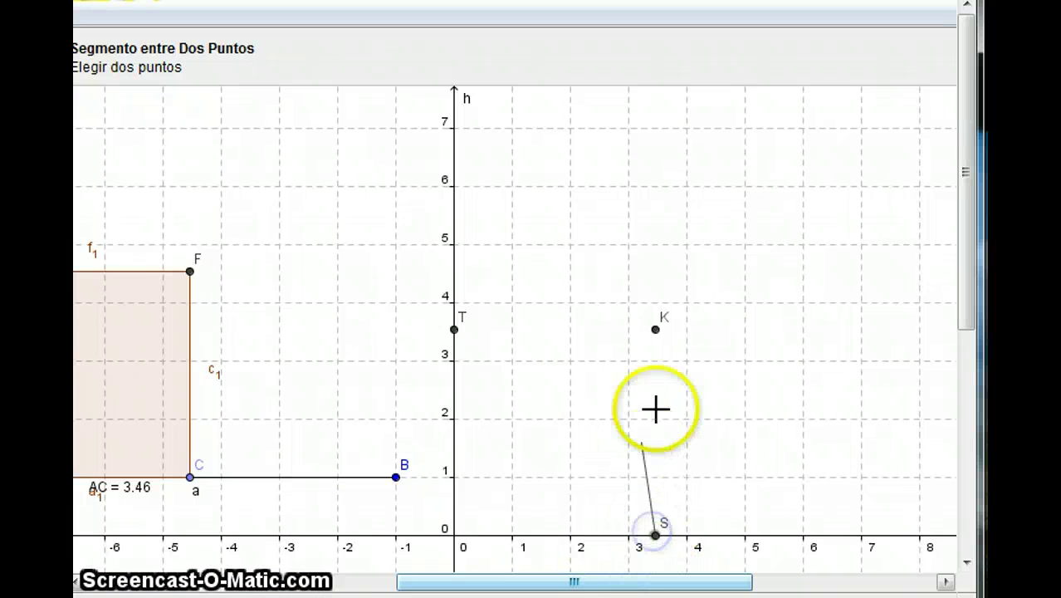
pyautogui.click(656, 330)
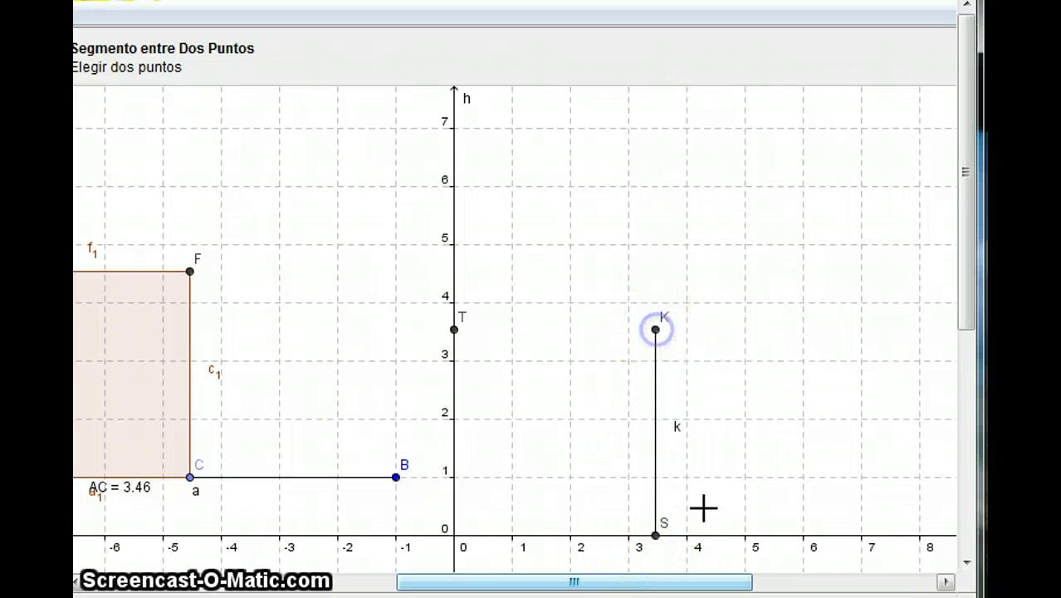
# Add a distance measurement between points S and K
pyautogui.moveTo(652, 586); pyautogui.dragTo(292, 588)
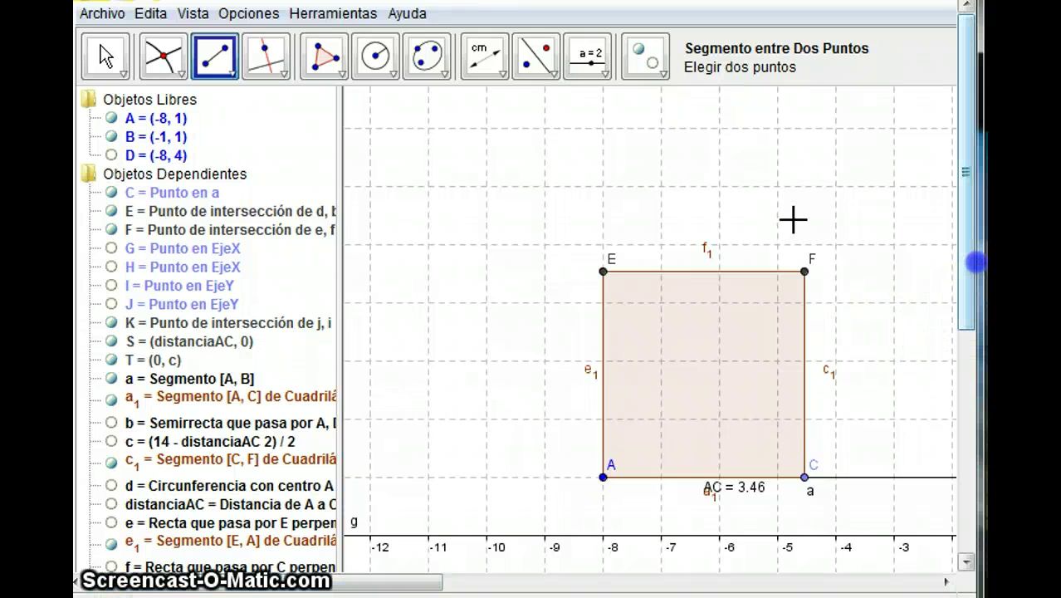
pyautogui.click(494, 58)
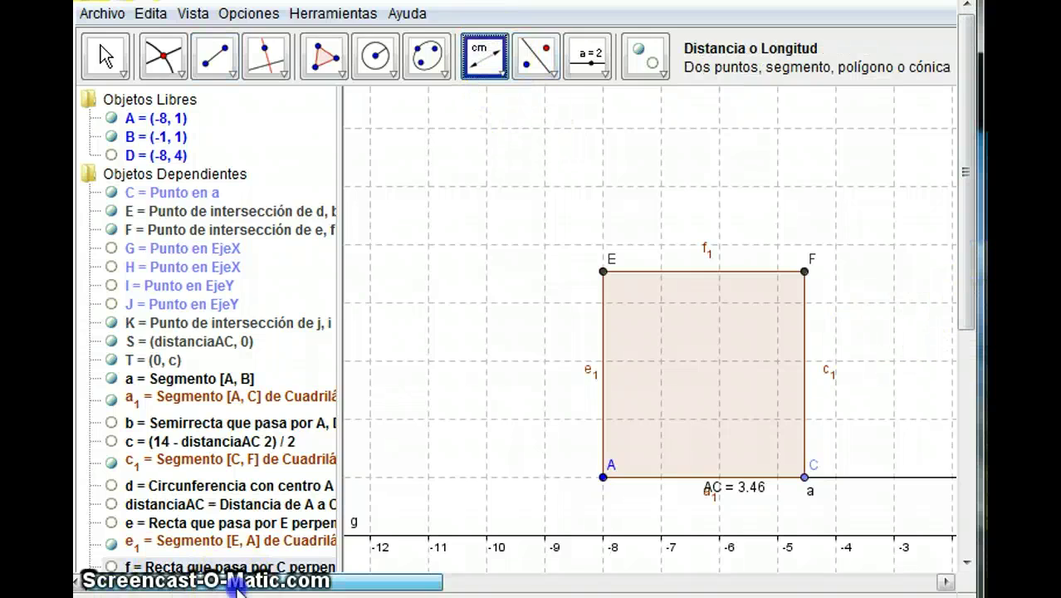
pyautogui.moveTo(237, 585); pyautogui.dragTo(515, 585)
pyautogui.click(762, 521)
pyautogui.click(753, 479)
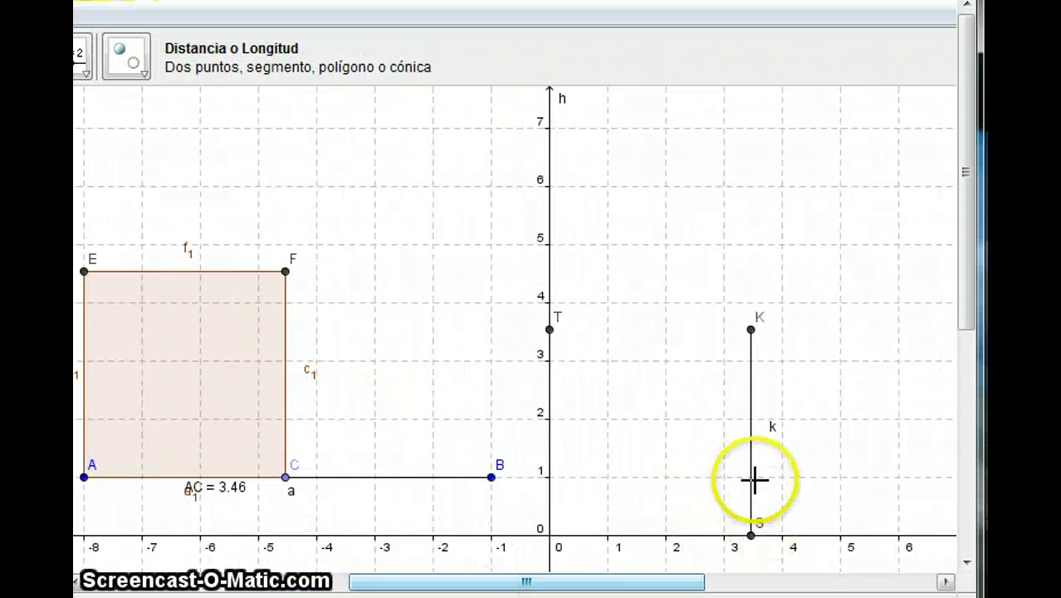
pyautogui.click(751, 536)
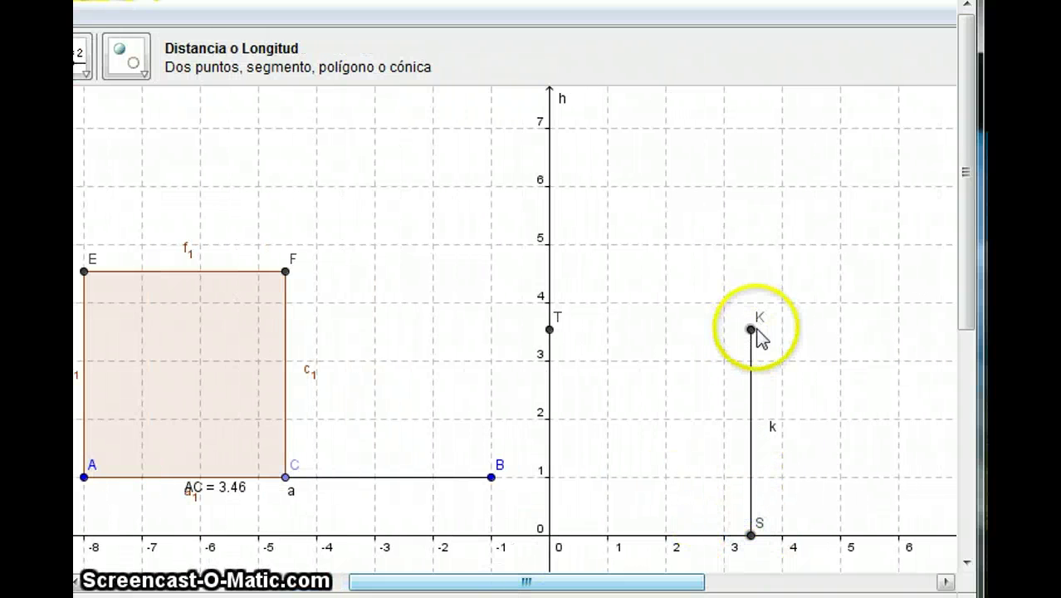
pyautogui.click(552, 535)
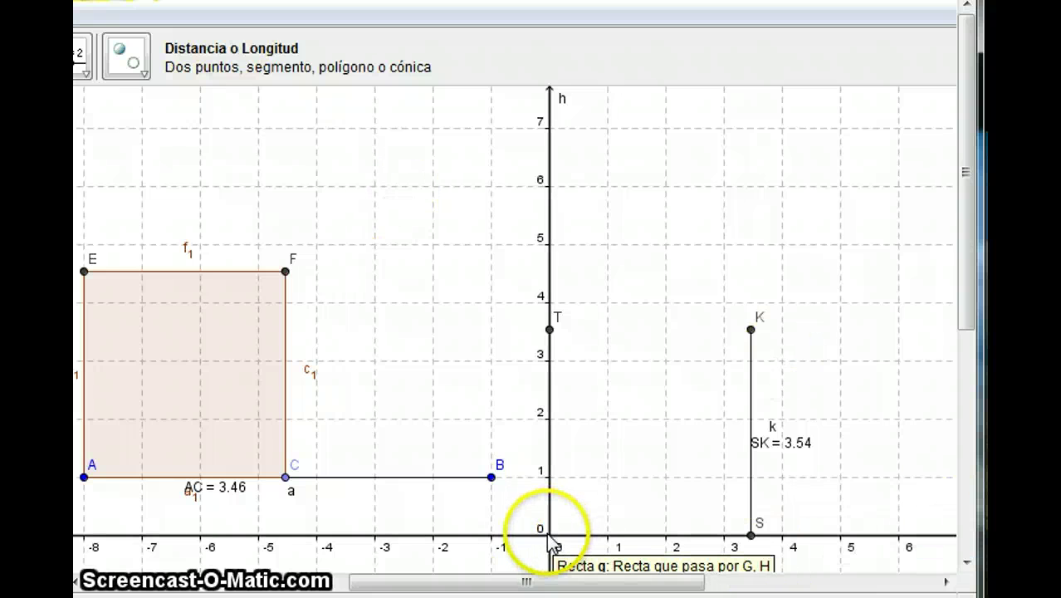
# Mark the intersection point of lines g and h at the origin
pyautogui.moveTo(570, 586); pyautogui.dragTo(303, 586)
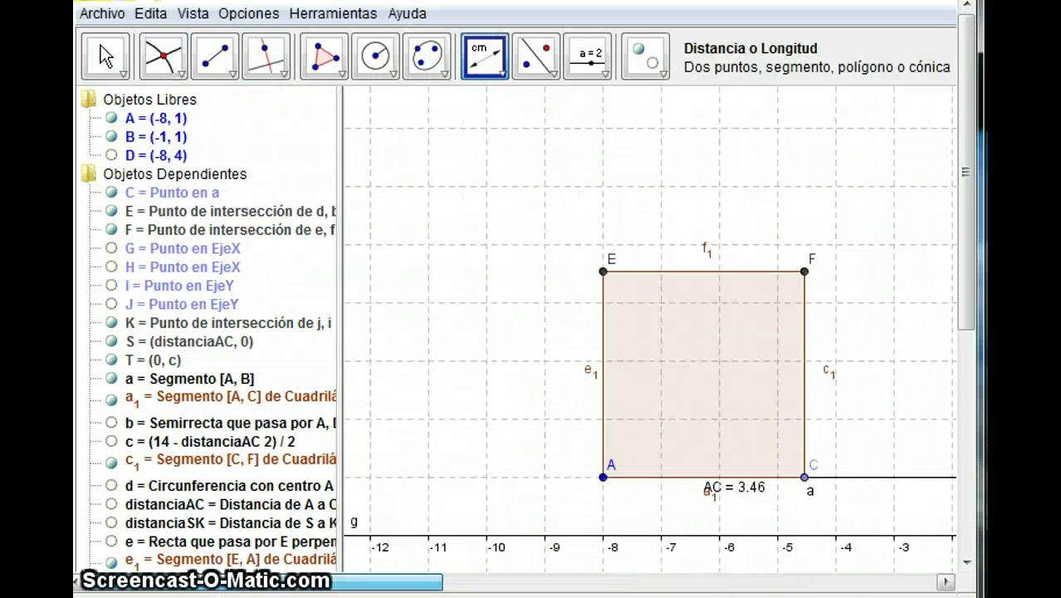
pyautogui.click(163, 55)
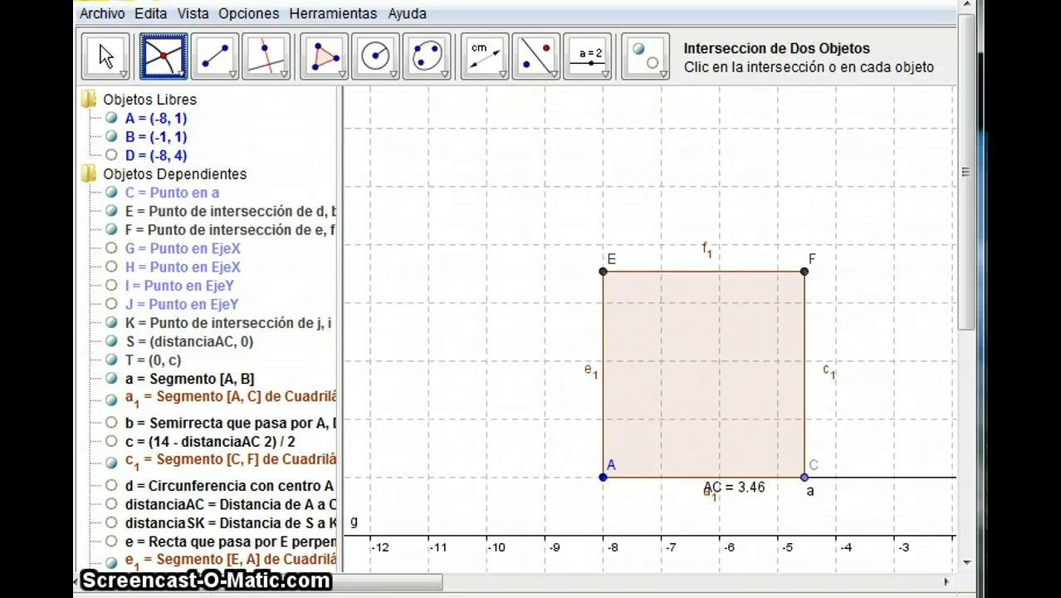
pyautogui.moveTo(420, 588); pyautogui.dragTo(762, 591)
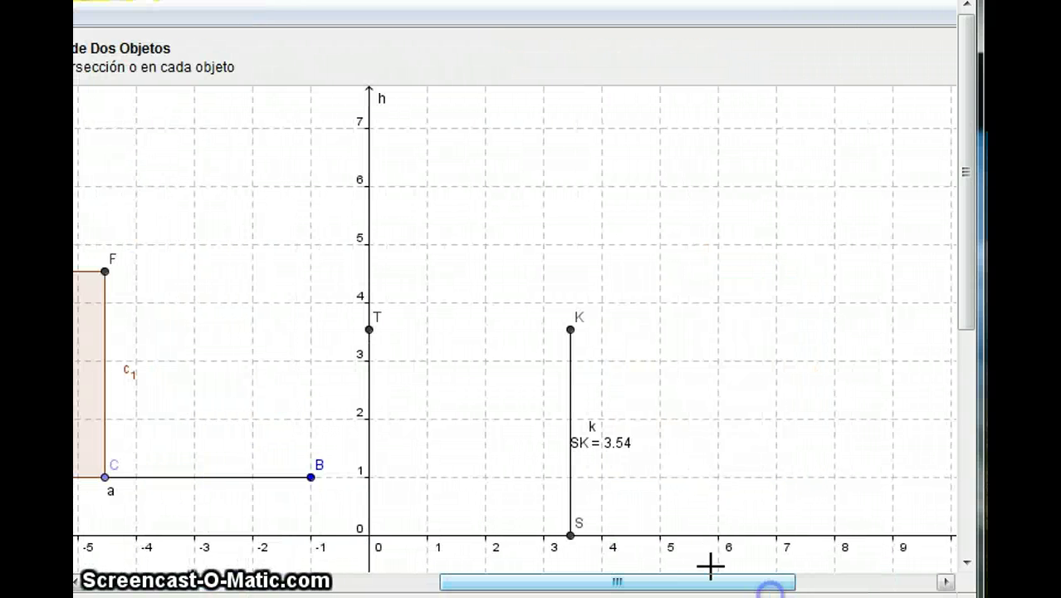
pyautogui.click(368, 456)
pyautogui.click(405, 533)
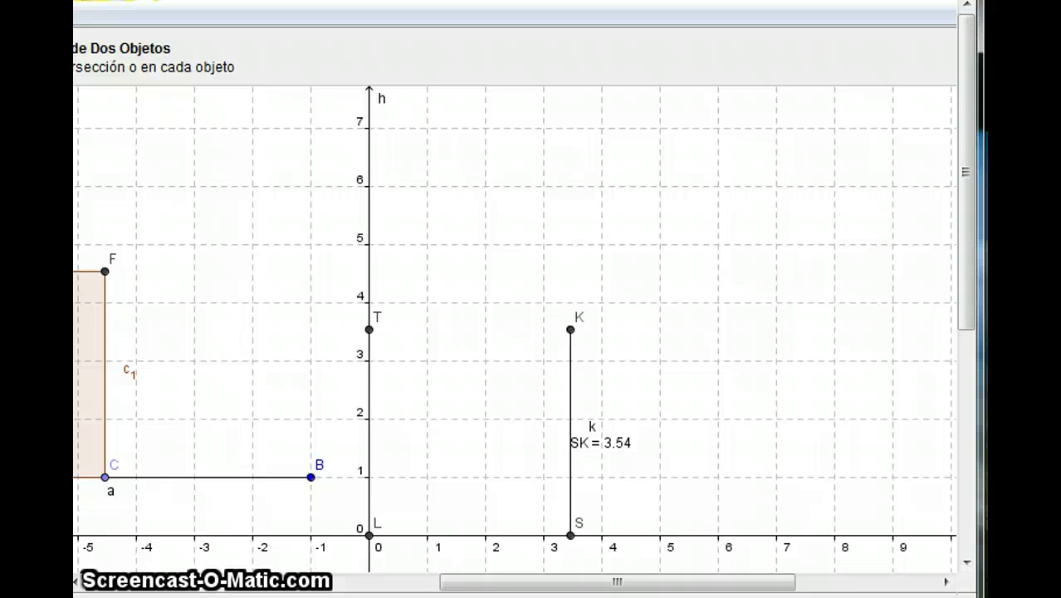
# Add a distance measurement from the origin point L to point S
pyautogui.moveTo(561, 587); pyautogui.dragTo(198, 587)
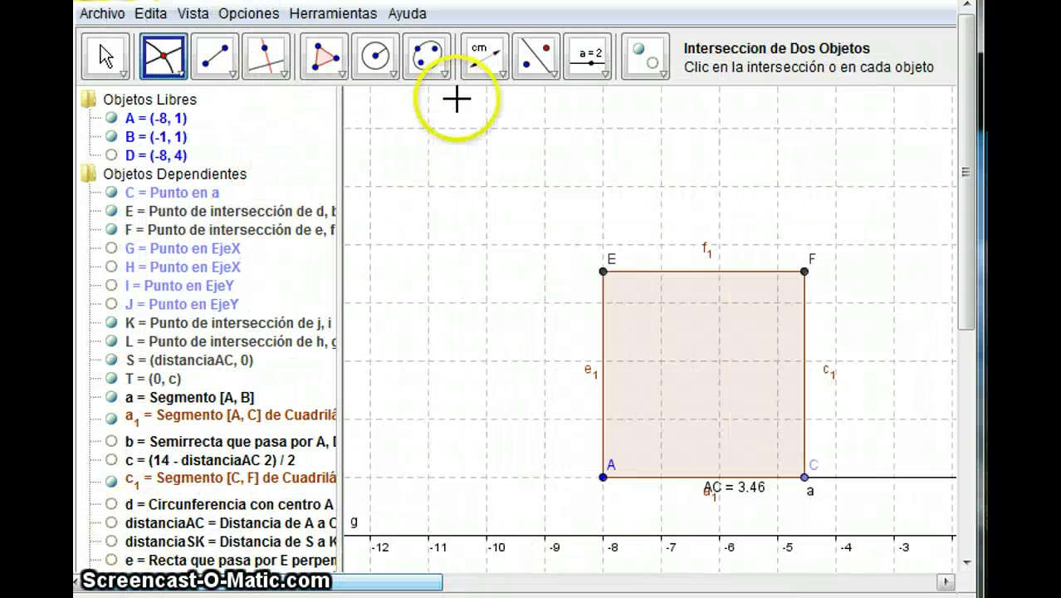
pyautogui.click(479, 58)
pyautogui.moveTo(412, 583); pyautogui.dragTo(752, 586)
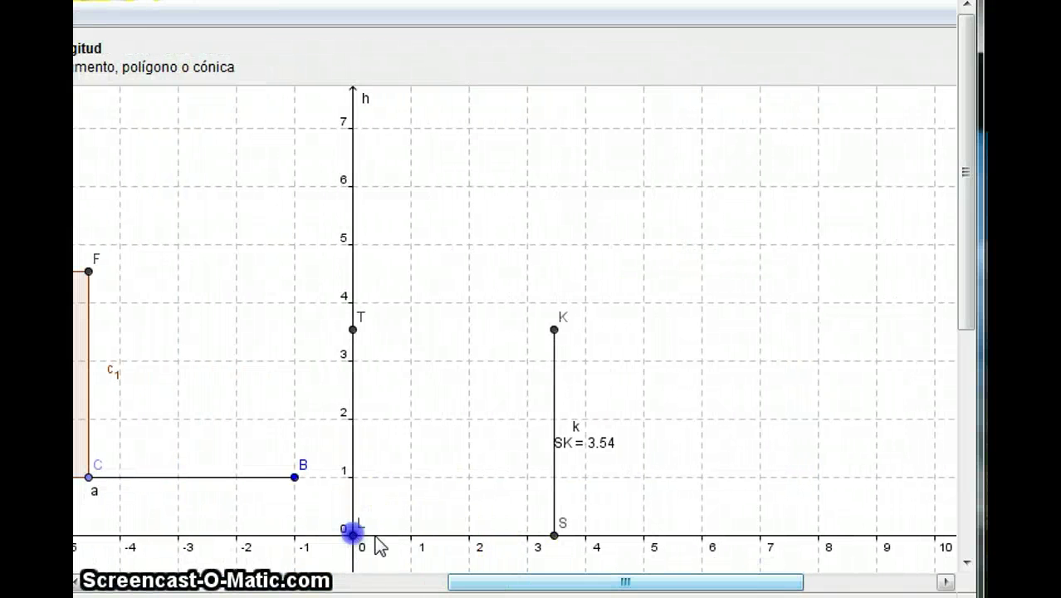
pyautogui.click(555, 531)
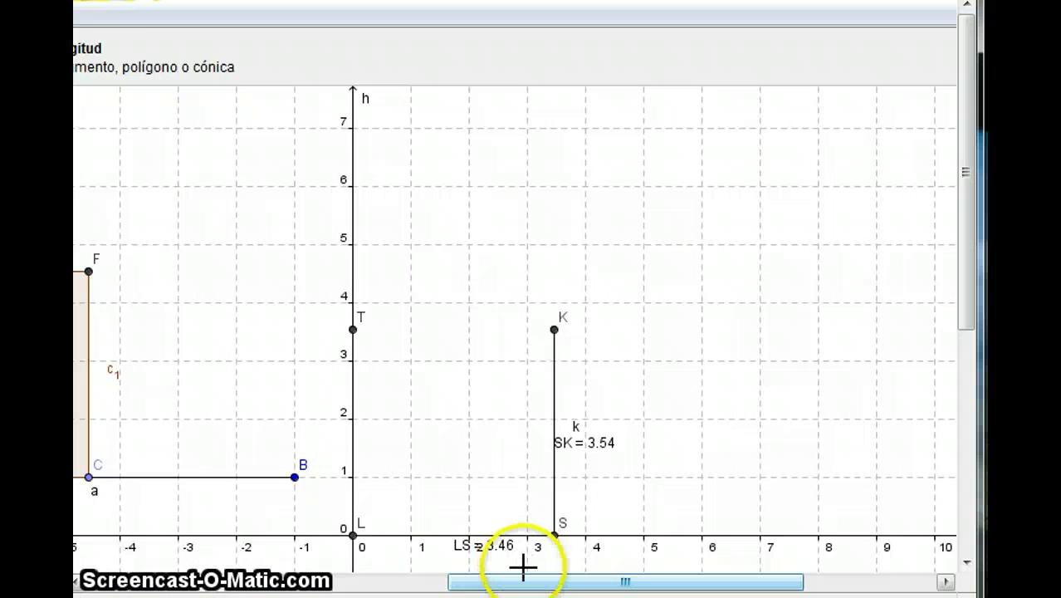
pyautogui.moveTo(538, 582); pyautogui.dragTo(395, 594)
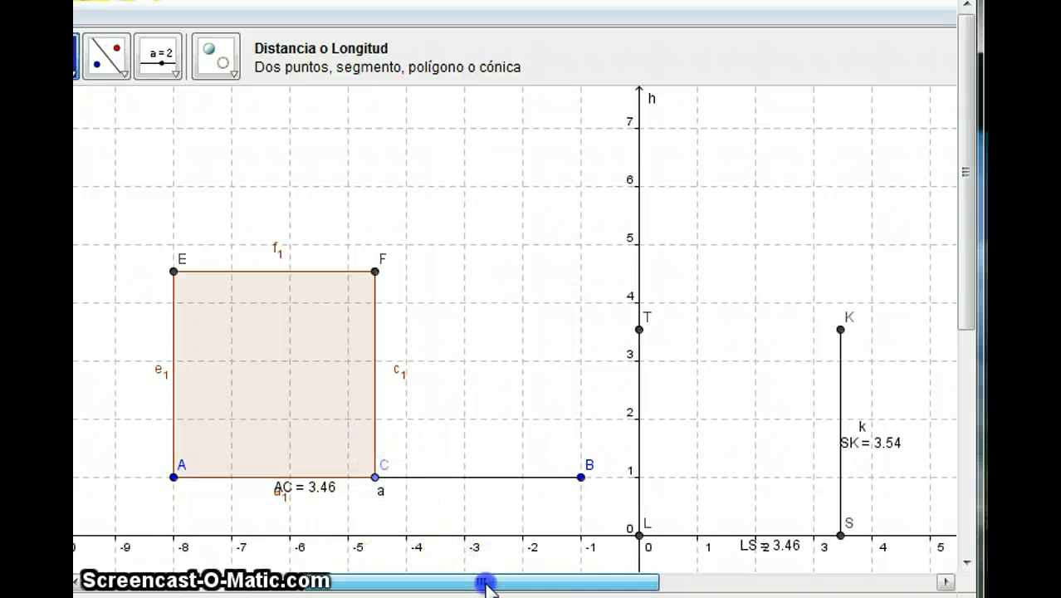
pyautogui.moveTo(482, 585); pyautogui.dragTo(184, 586)
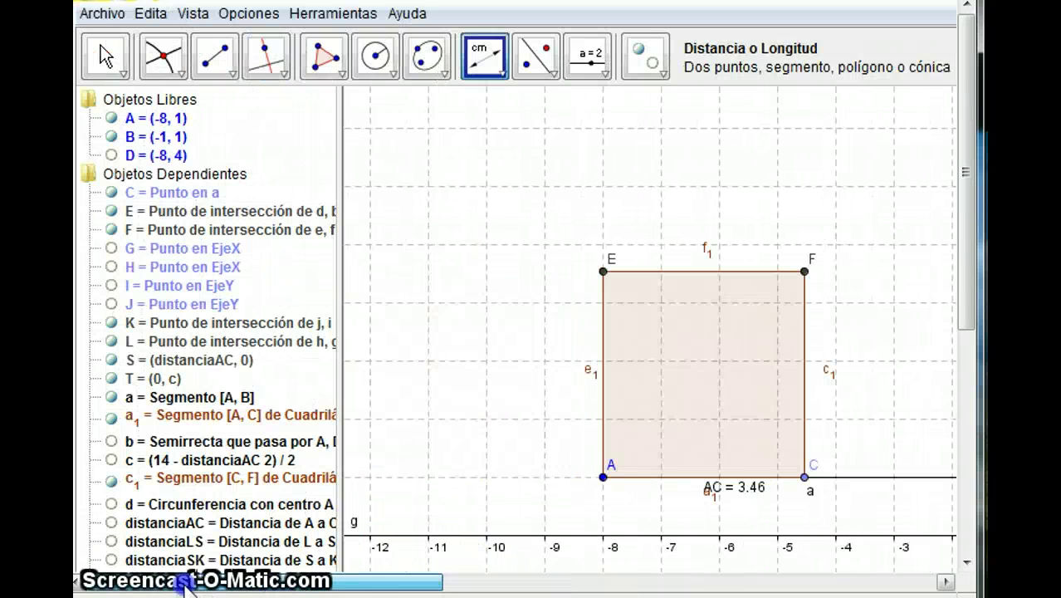
pyautogui.click(380, 68)
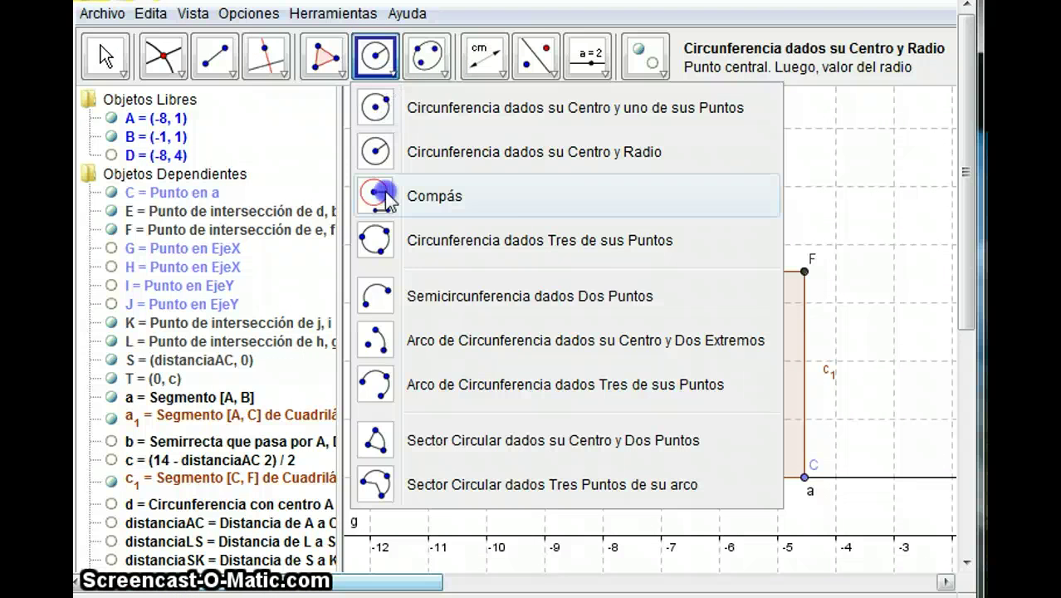
pyautogui.click(326, 65)
pyautogui.click(324, 64)
pyautogui.click(331, 68)
pyautogui.click(335, 76)
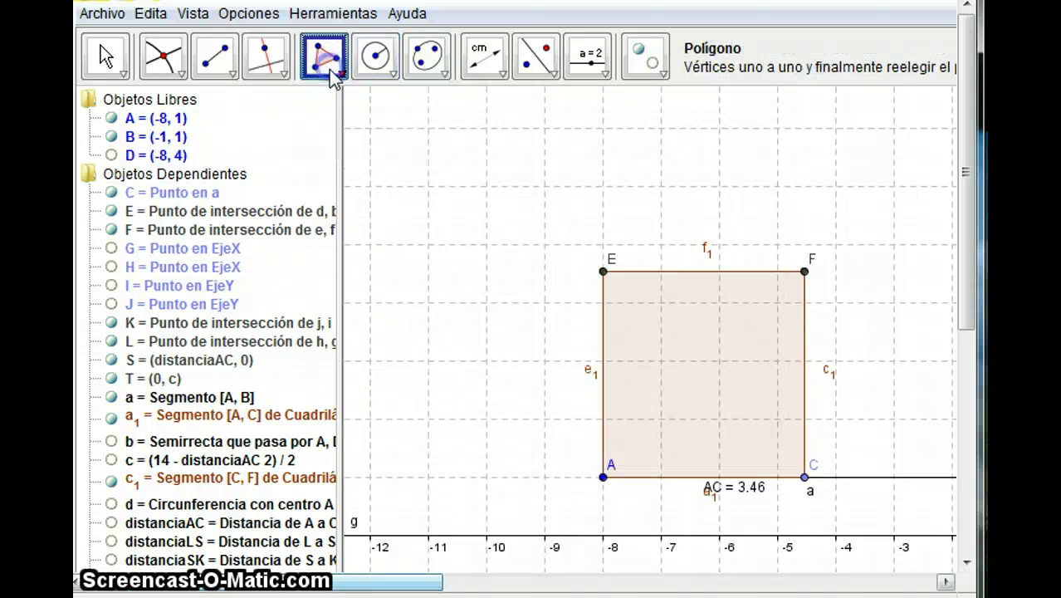
# Create the locus of point K as point C moves along segment AB
pyautogui.click(288, 76)
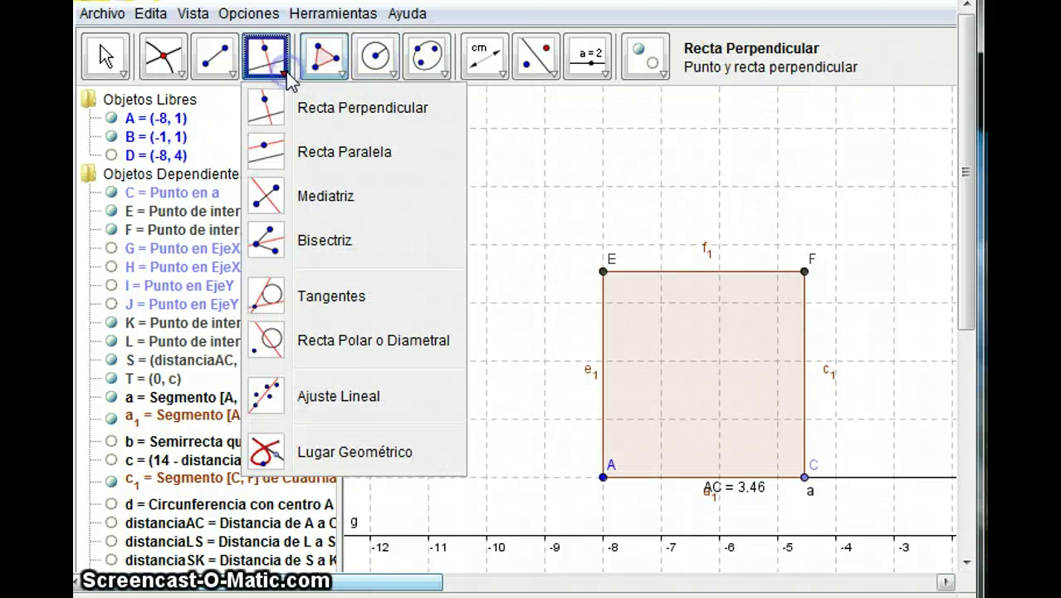
pyautogui.click(334, 463)
pyautogui.moveTo(382, 587); pyautogui.dragTo(727, 580)
pyautogui.click(614, 346)
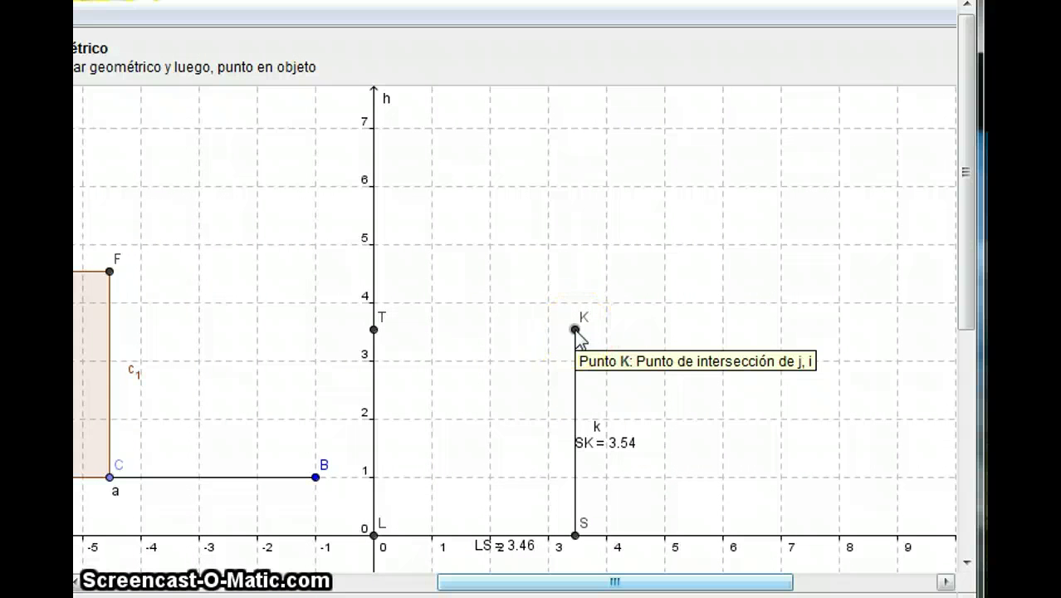
pyautogui.click(576, 330)
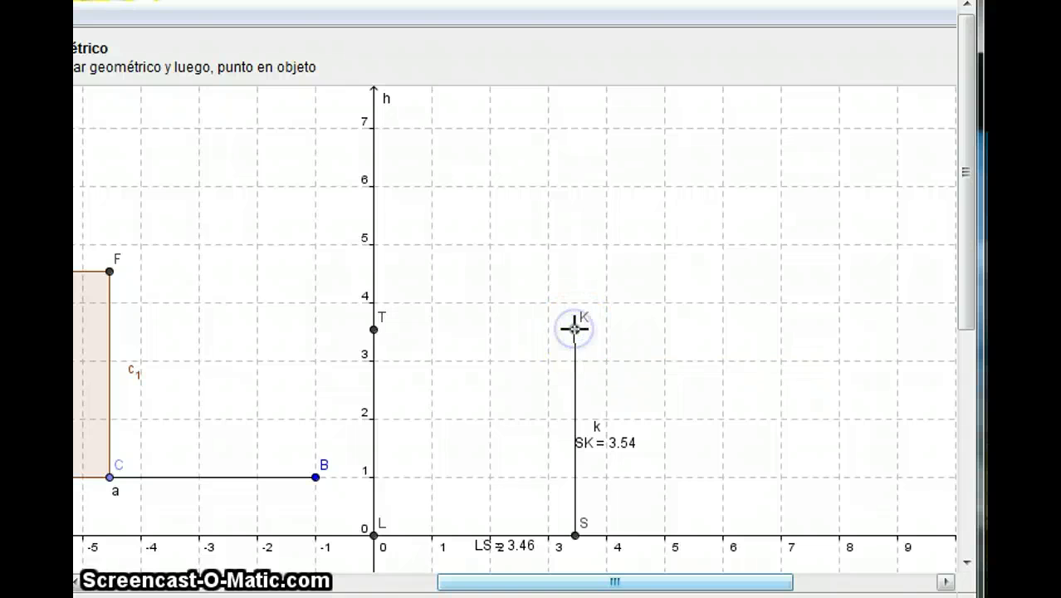
pyautogui.moveTo(619, 583); pyautogui.dragTo(524, 591)
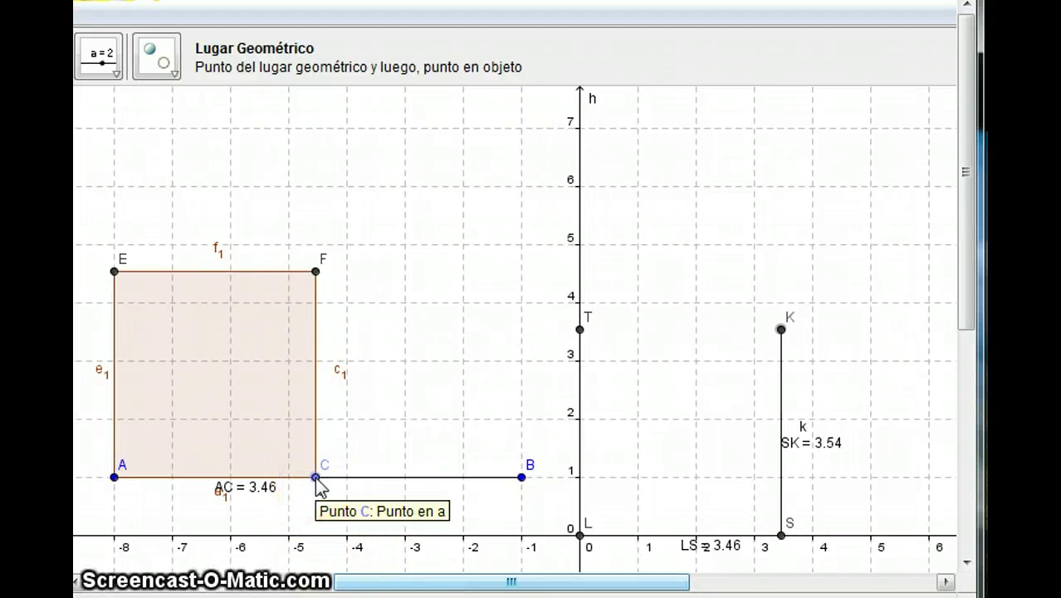
pyautogui.click(316, 478)
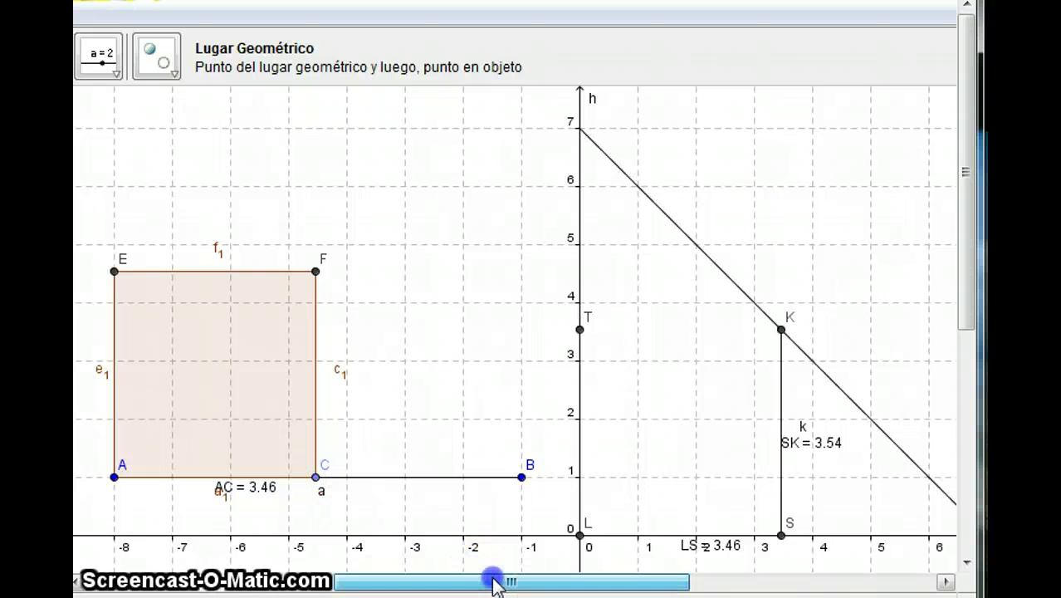
pyautogui.moveTo(477, 588); pyautogui.dragTo(583, 586)
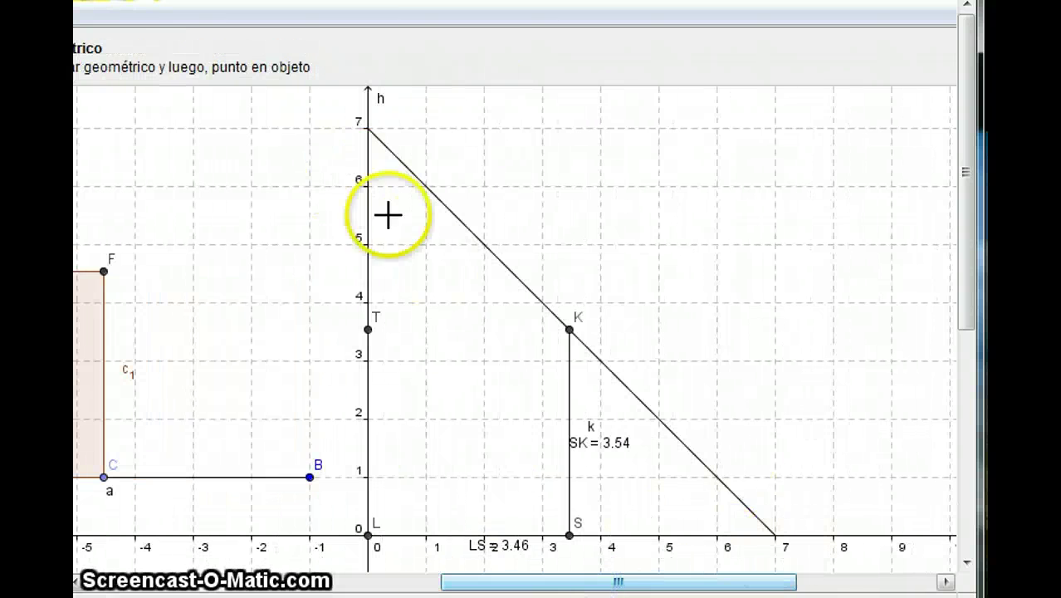
pyautogui.click(571, 410)
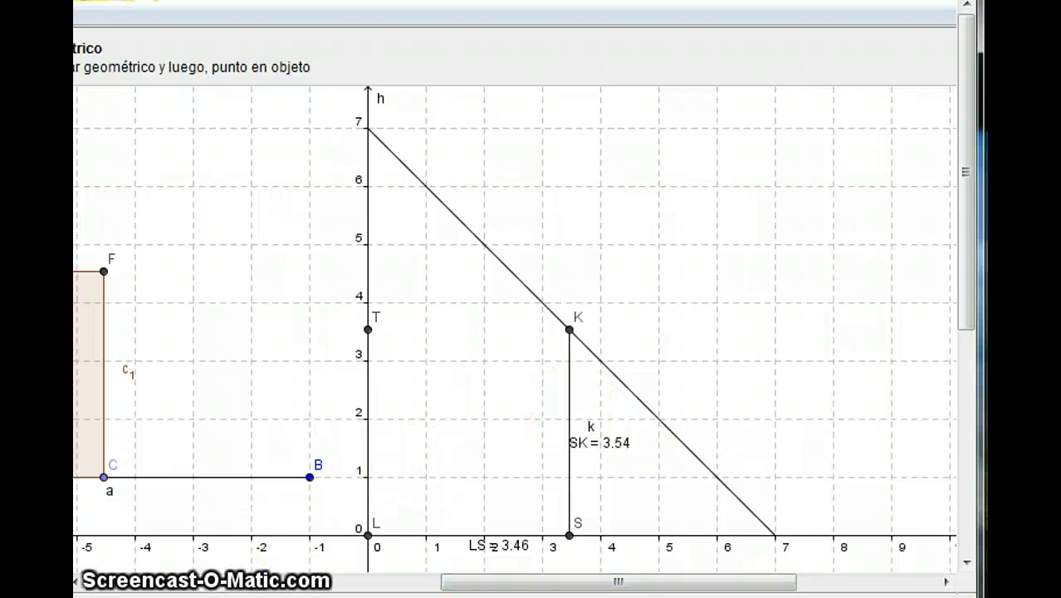